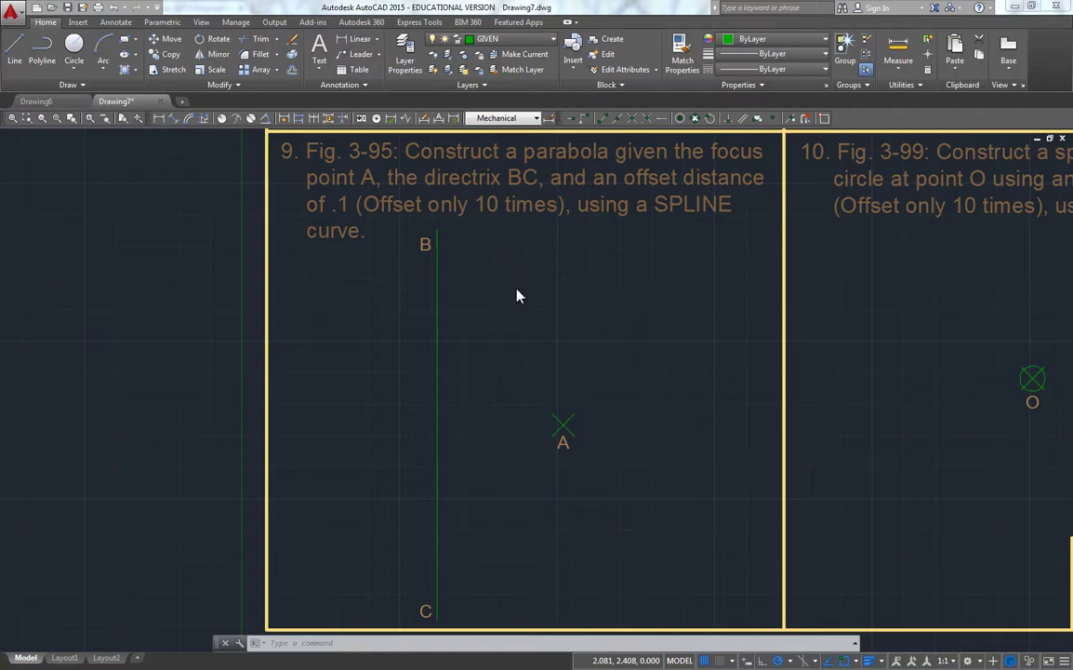
Step: Draw a LINE from focus A to the perpendicular point on directrix BC
type("l")
key("Return")
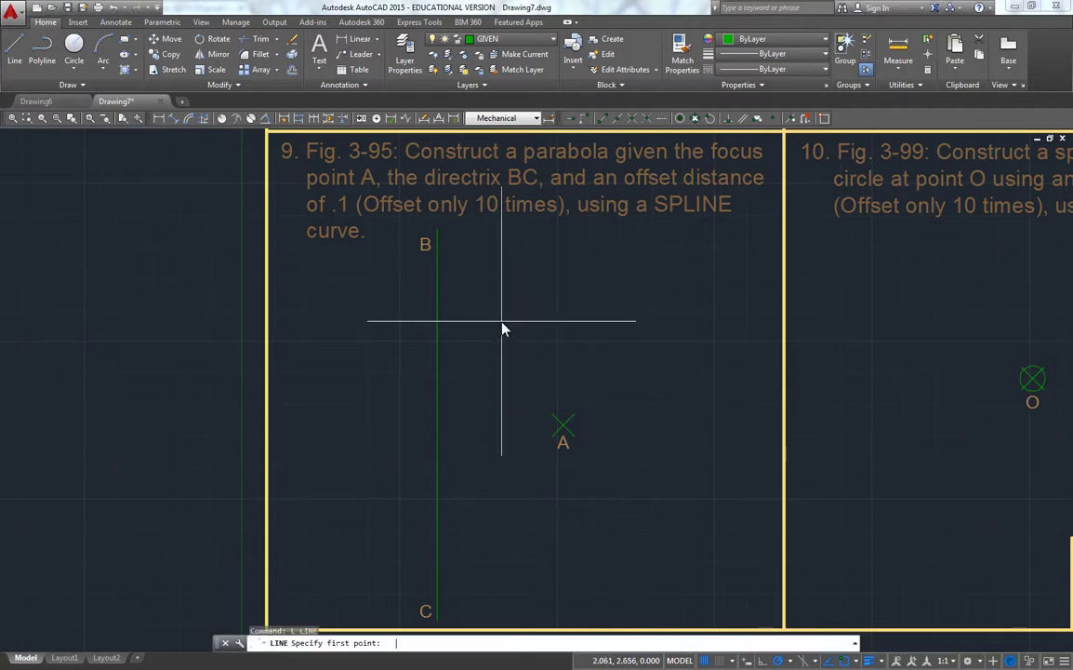
left_click(560, 425)
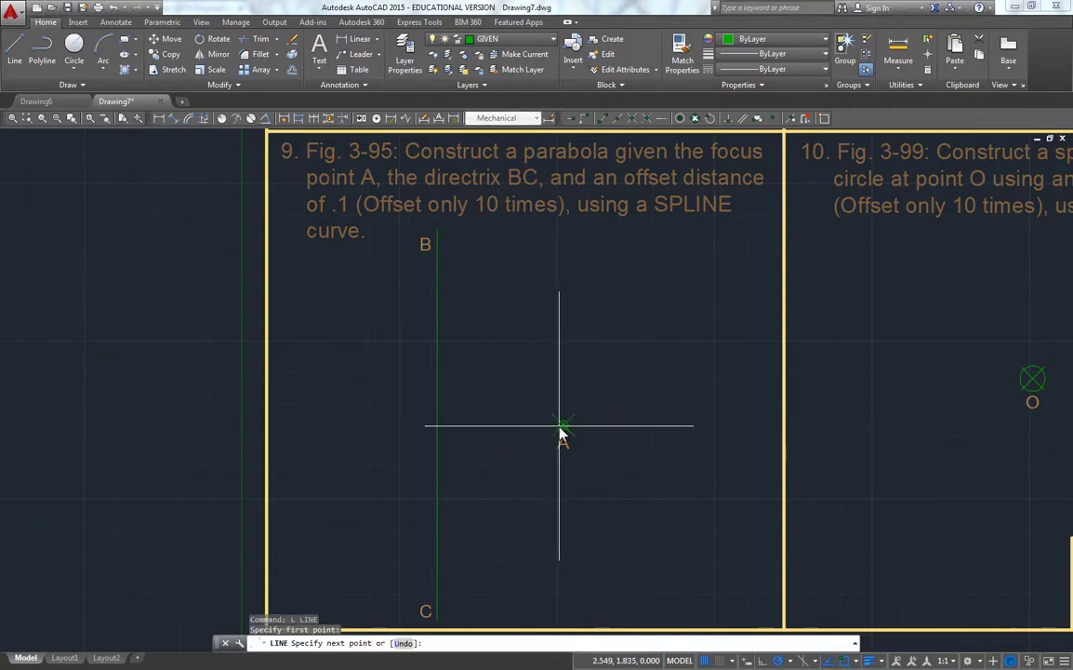
left_click(438, 425)
key("Return")
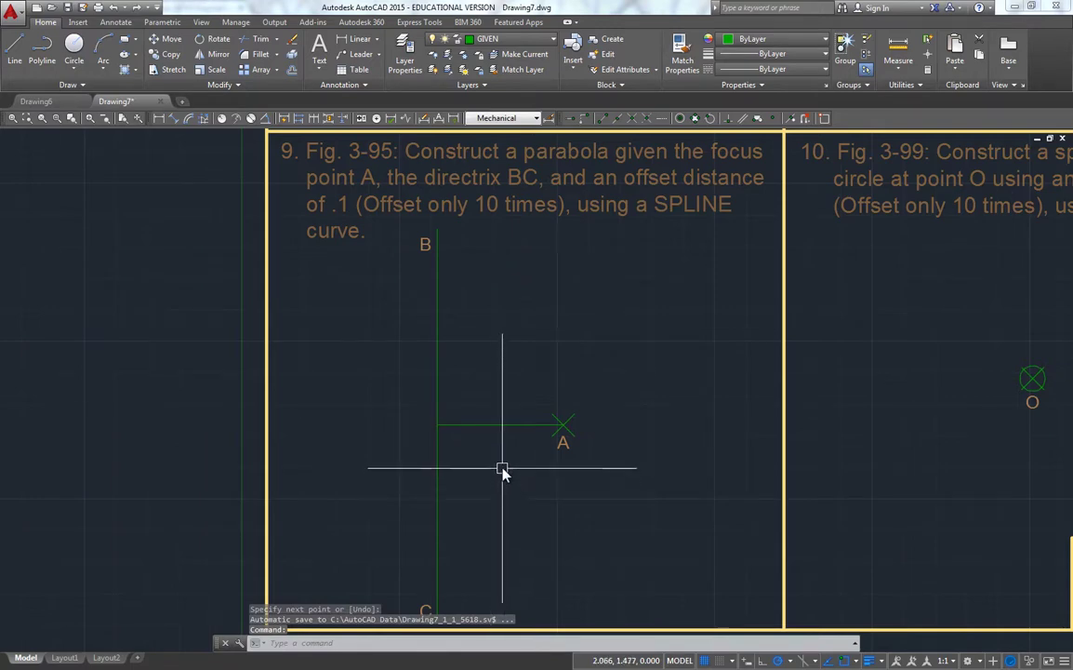
Step: Draw a circle centred on A with its radius snapped to the midpoint of that horizontal line
type("c")
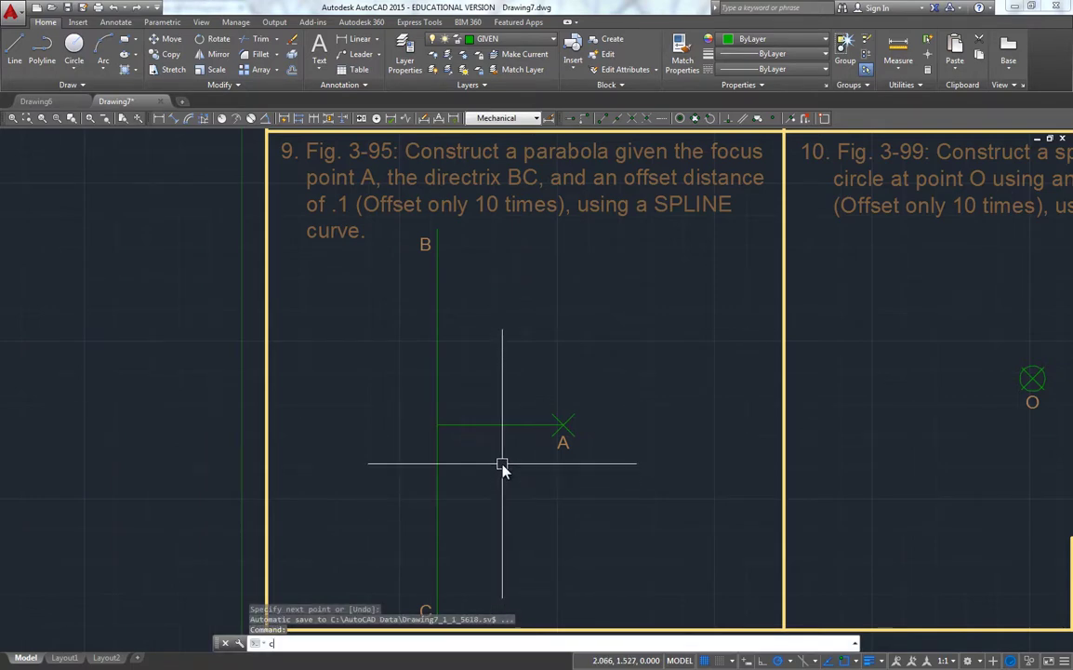
key("Return")
left_click(563, 426)
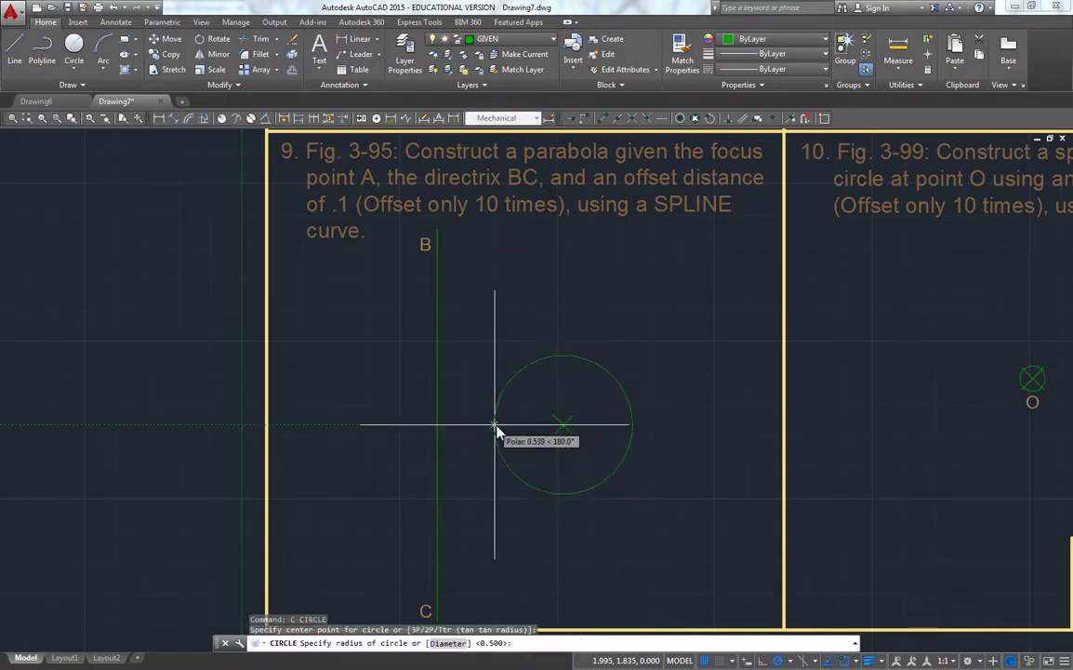
left_click(620, 121)
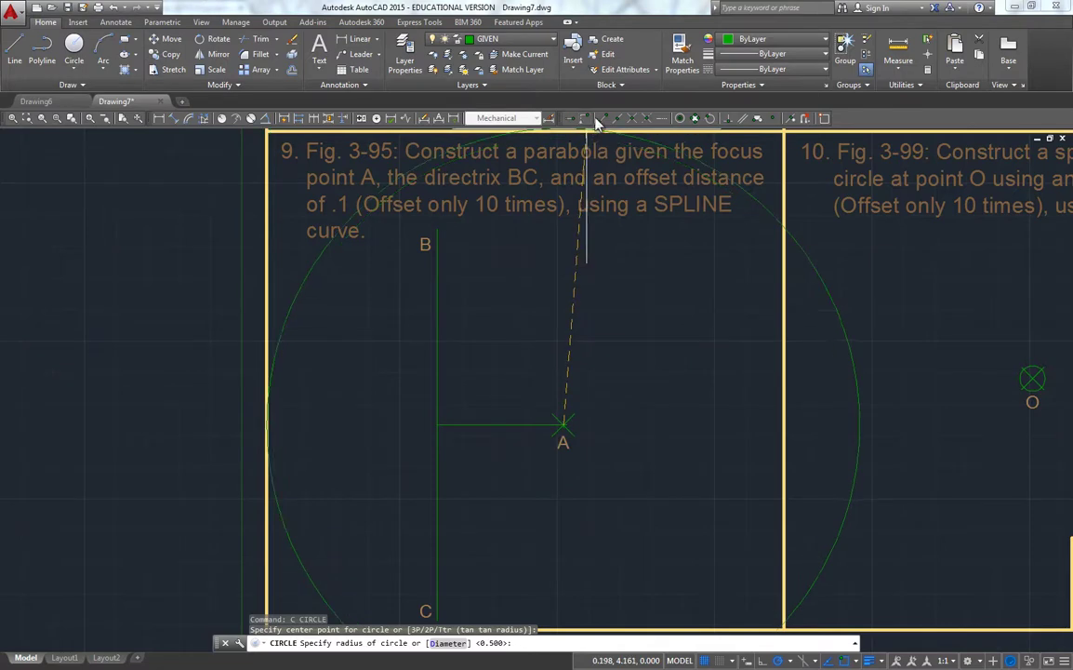
left_click(619, 121)
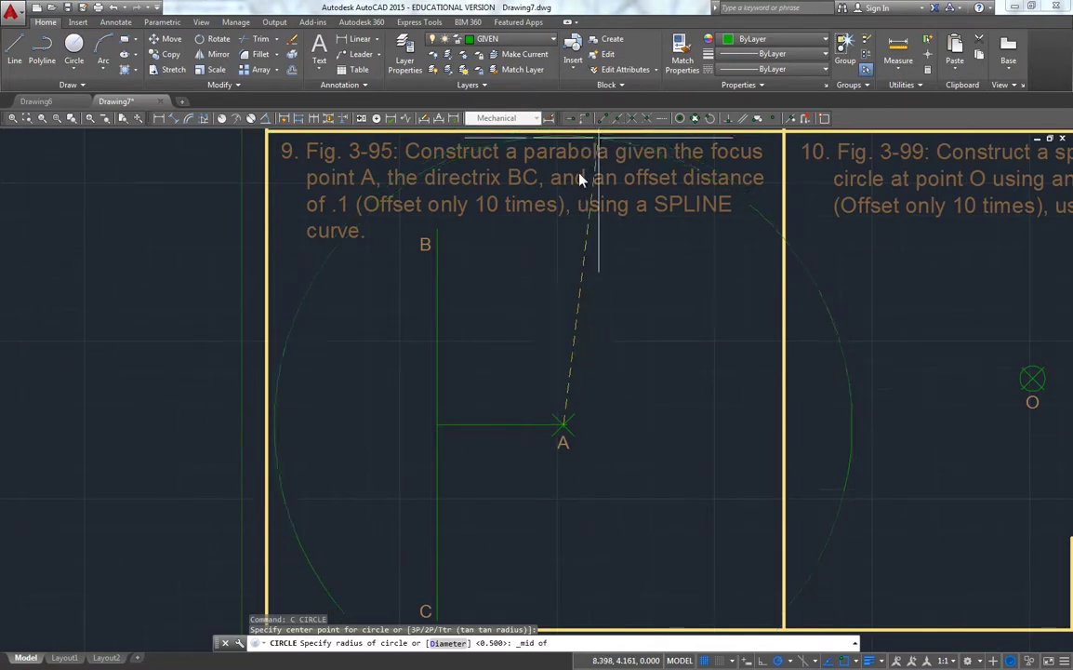
left_click(505, 428)
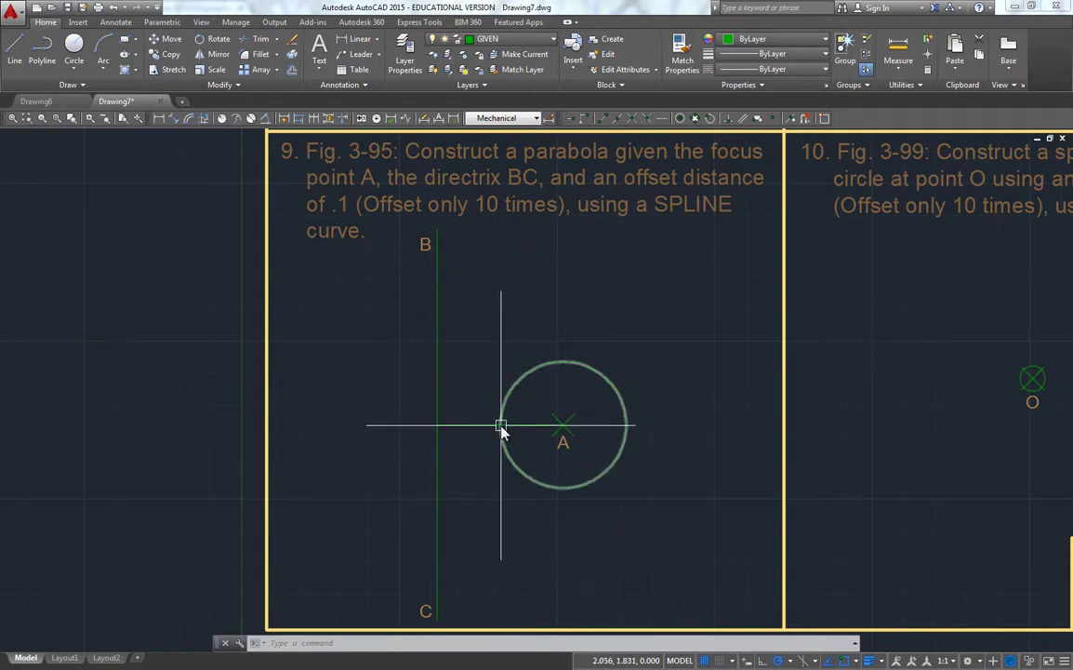
Step: Offset directrix BC through the circle's leftmost point to create the vertex line
left_click(292, 71)
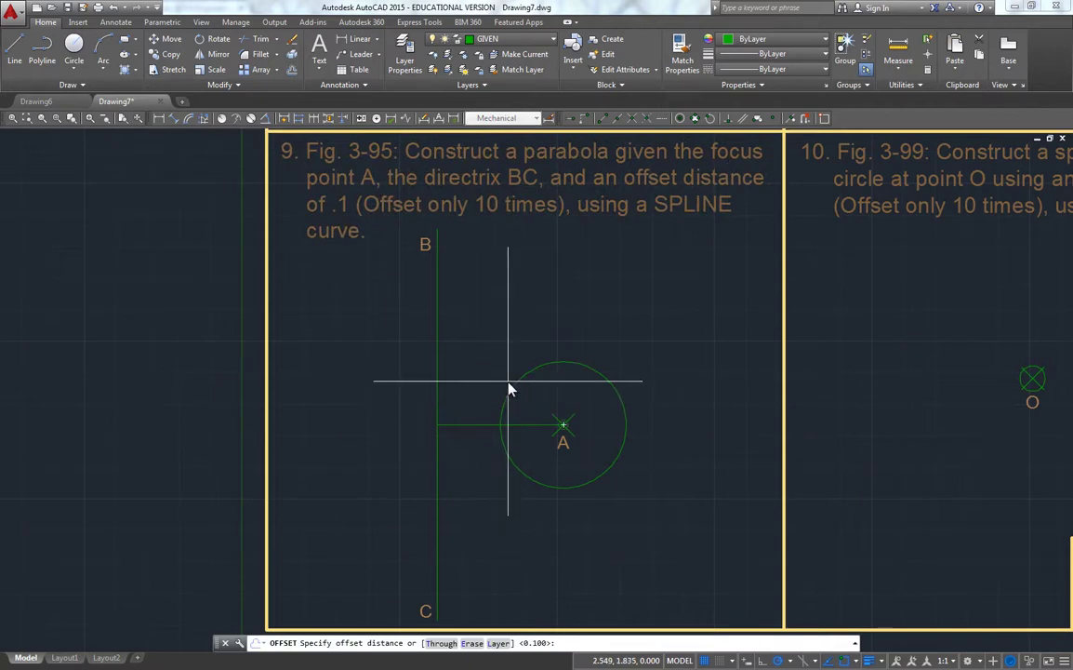
key("Return")
left_click(436, 378)
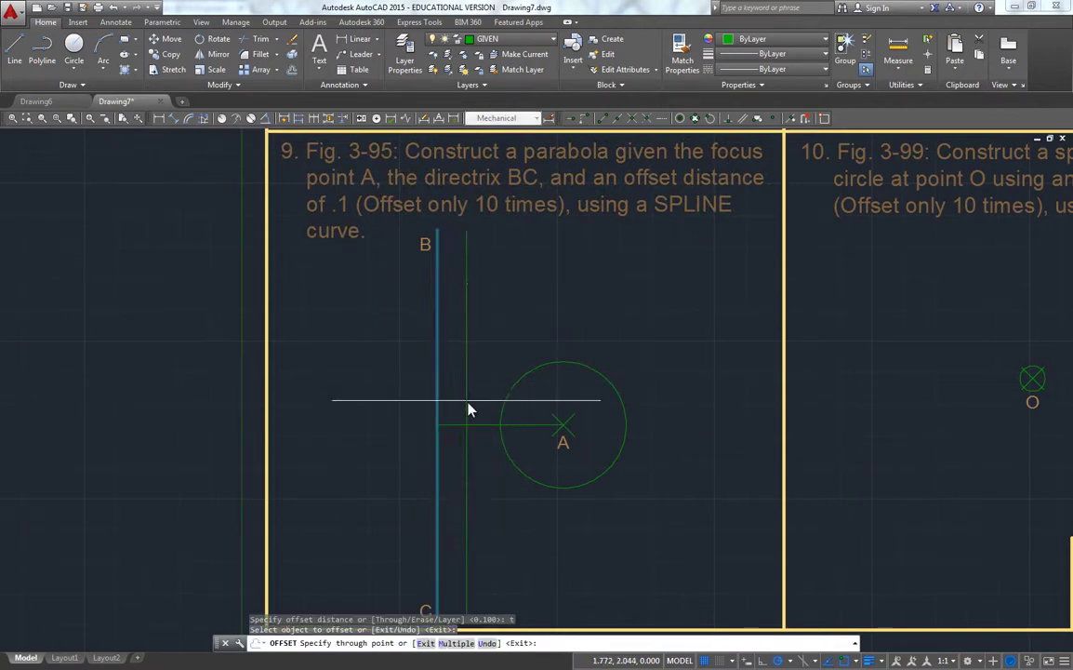
left_click(503, 429)
left_click(562, 426)
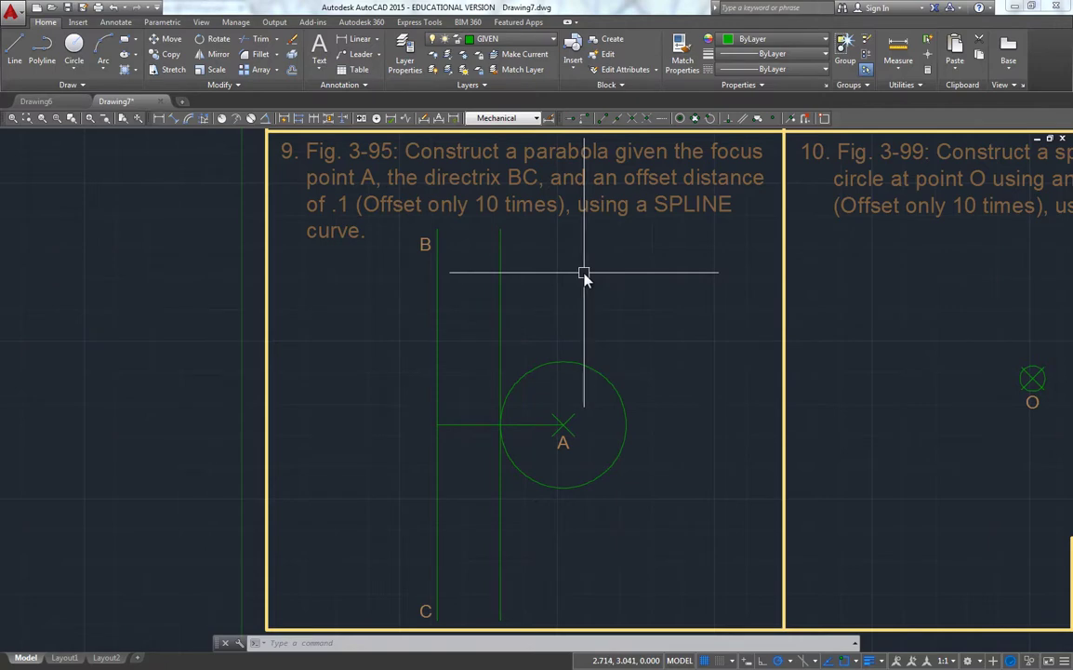
Step: Offset the circle at A outward by 0.1 to make the first four concentric circles
left_click(291, 70)
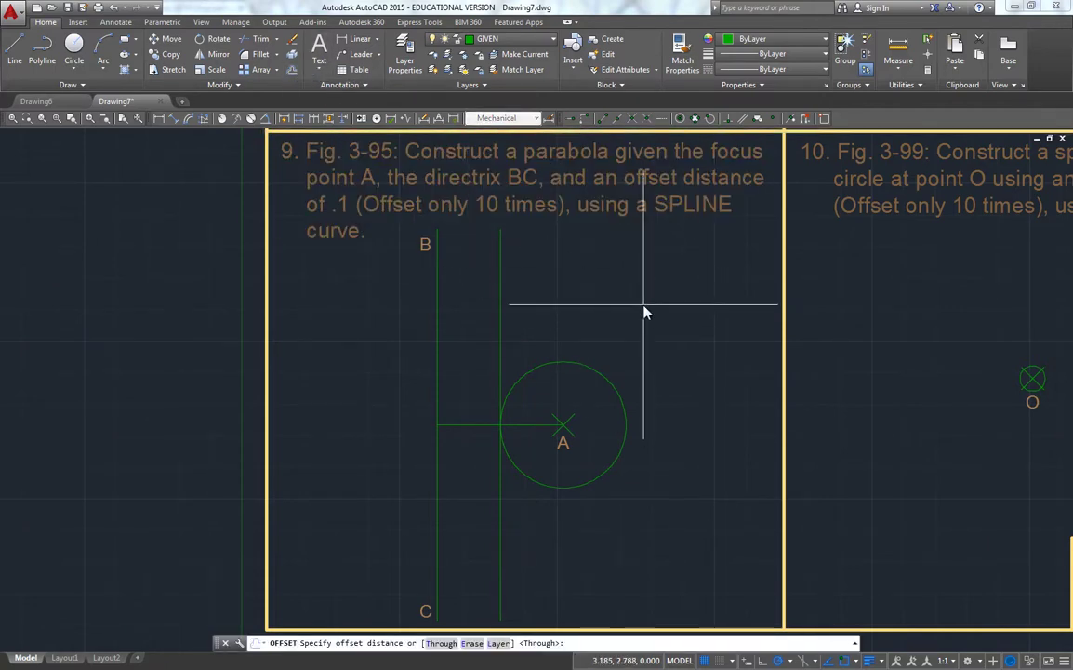
type(".1")
key("Return")
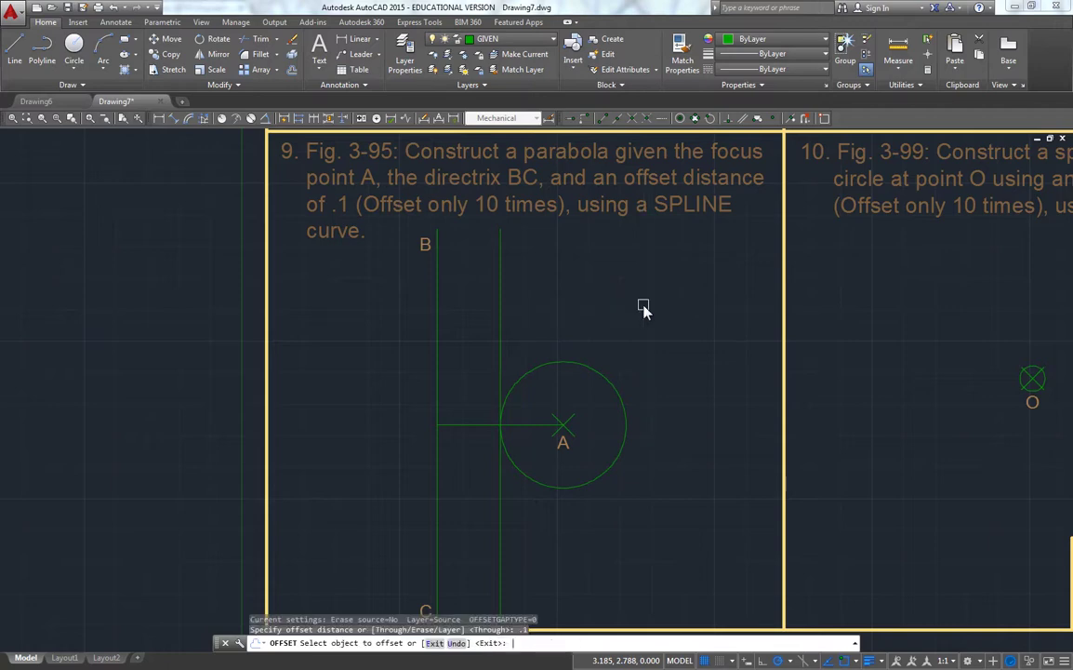
left_click(607, 381)
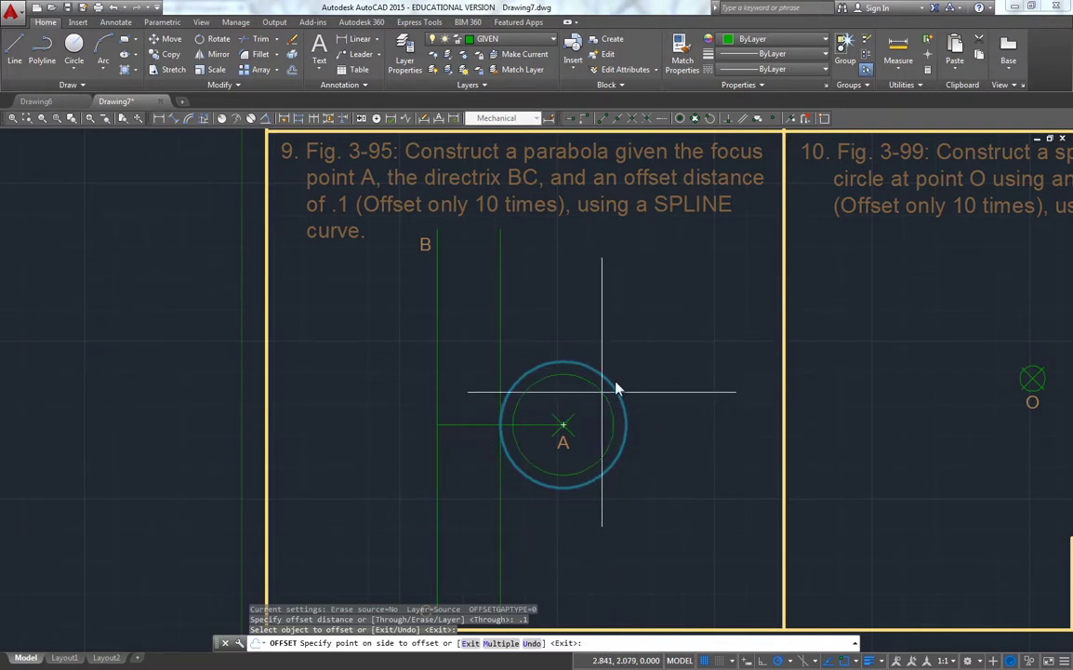
left_click(662, 339)
left_click(626, 380)
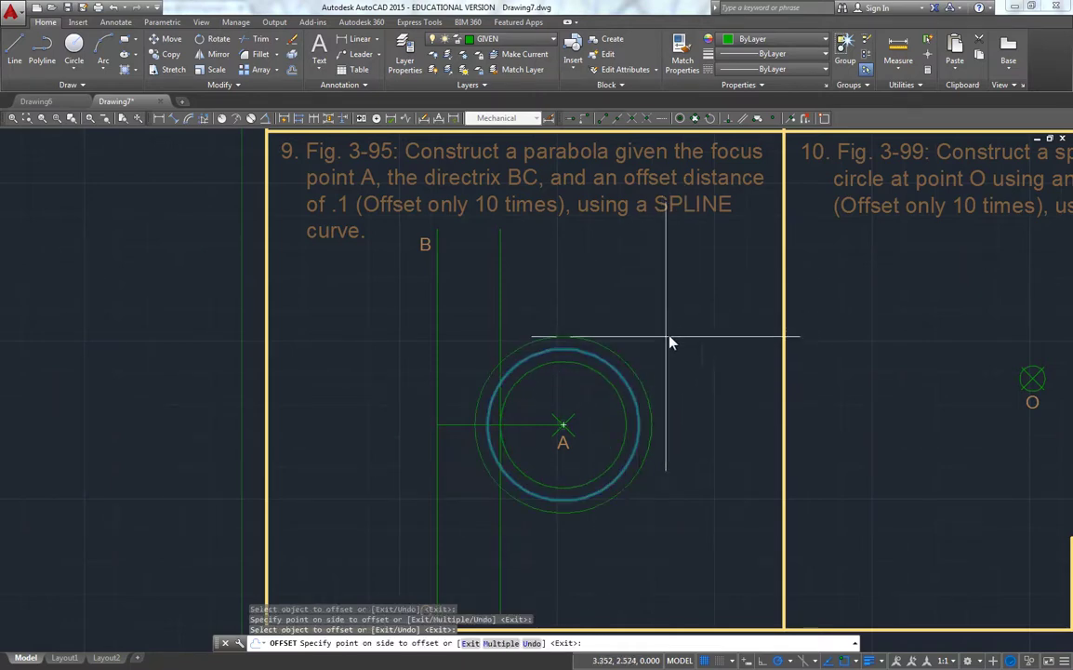
left_click(685, 330)
left_click(639, 374)
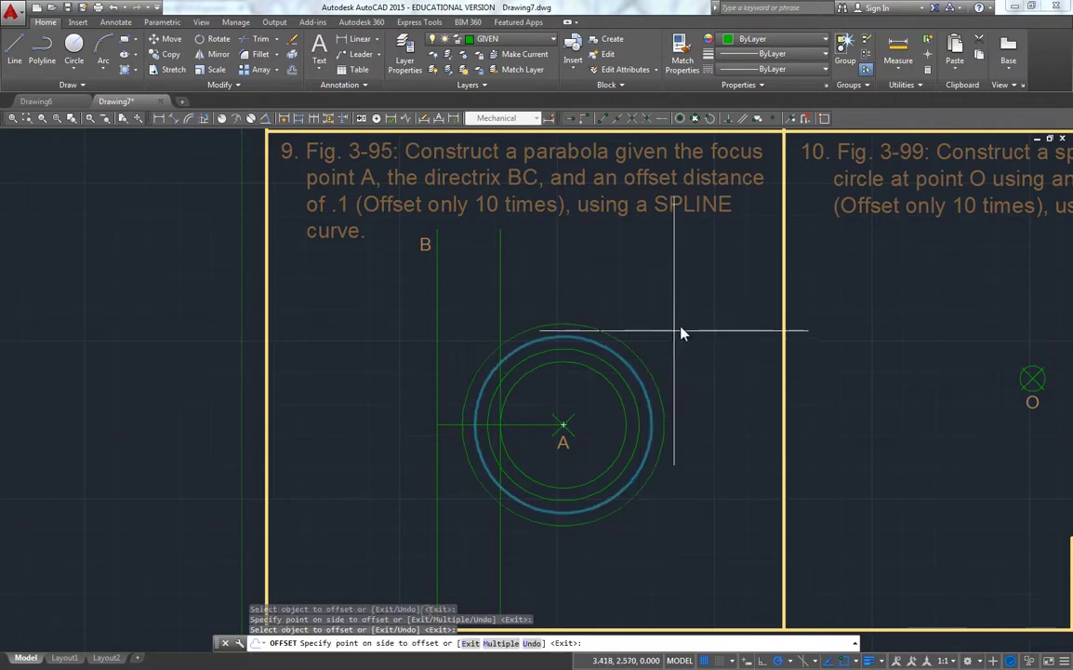
left_click(698, 314)
left_click(648, 365)
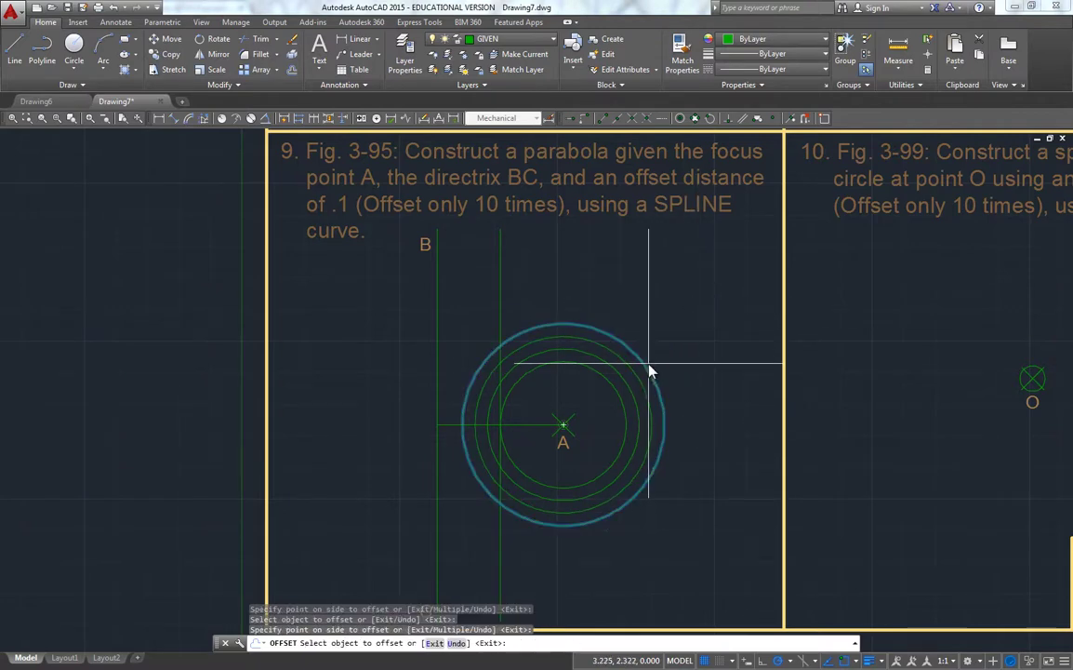
left_click(701, 296)
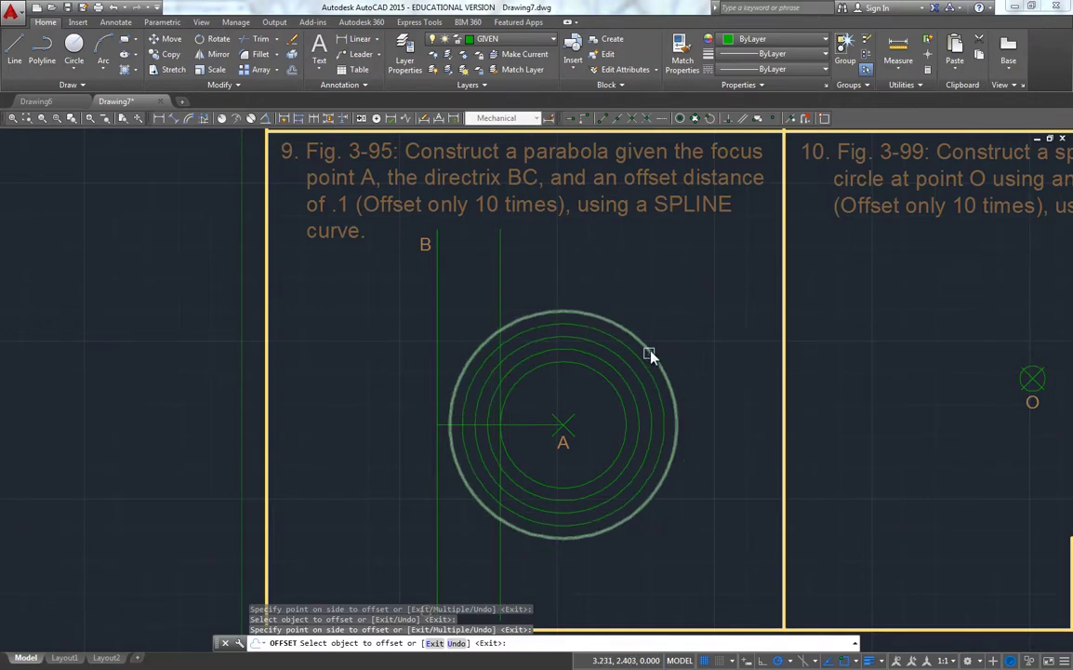
Step: Add six more concentric circles around A, each 0.1 beyond the last
left_click(649, 352)
left_click(678, 313)
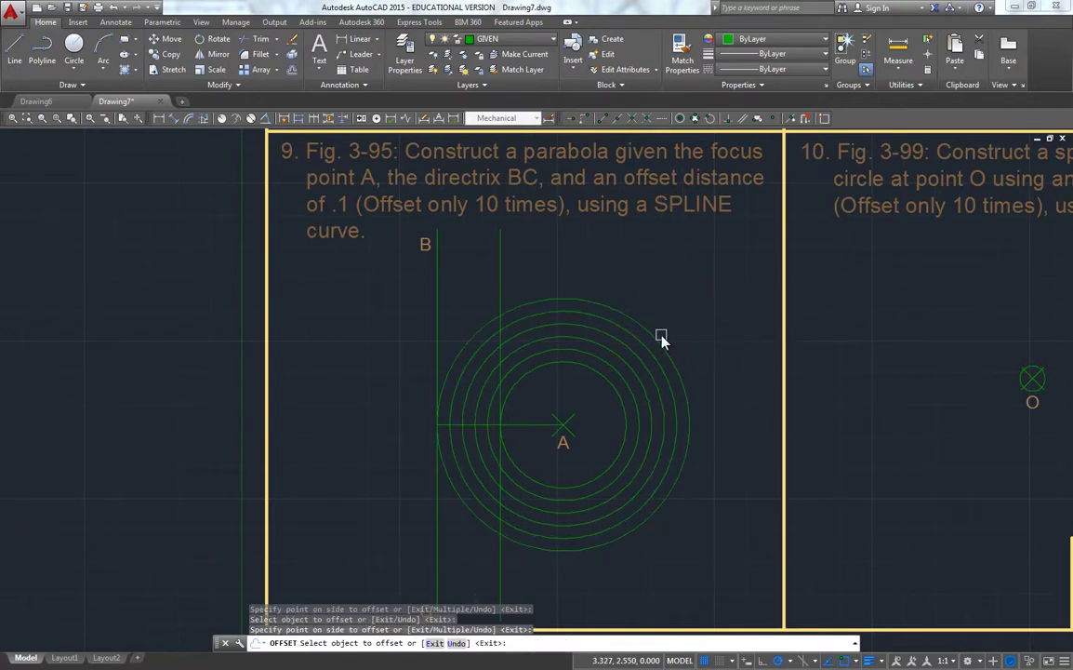
left_click(661, 337)
left_click(683, 306)
left_click(664, 335)
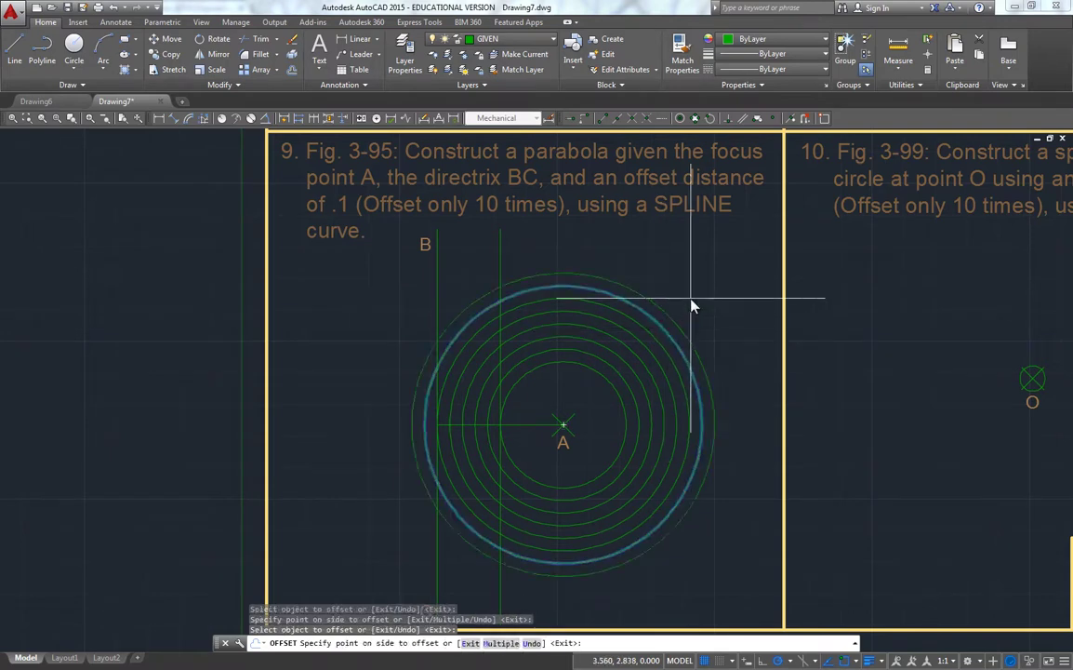
left_click(692, 305)
left_click(678, 318)
left_click(706, 285)
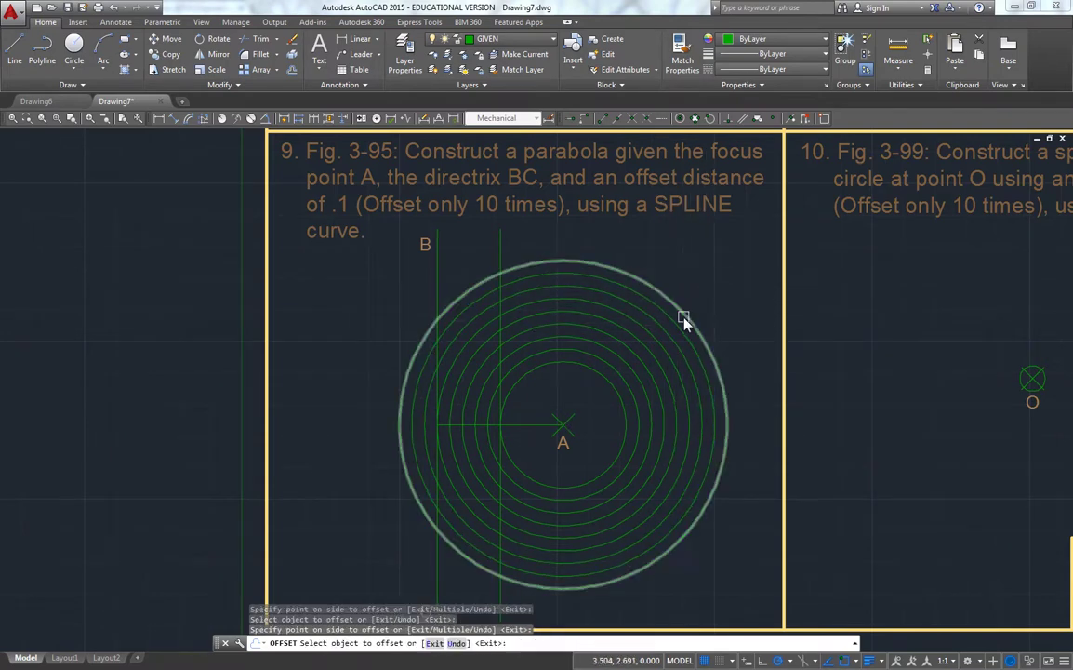
left_click(683, 319)
left_click(695, 302)
left_click(700, 296)
left_click(724, 278)
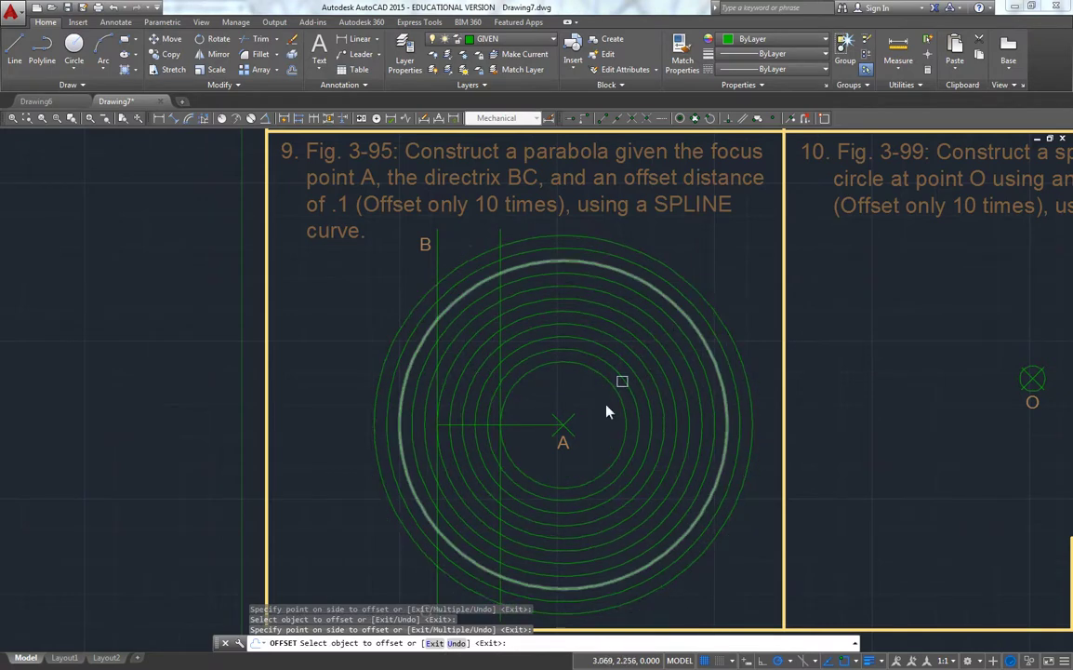
Step: Offset the vertex line rightward at 0.1 to create the first parallel vertical lines
left_click(501, 235)
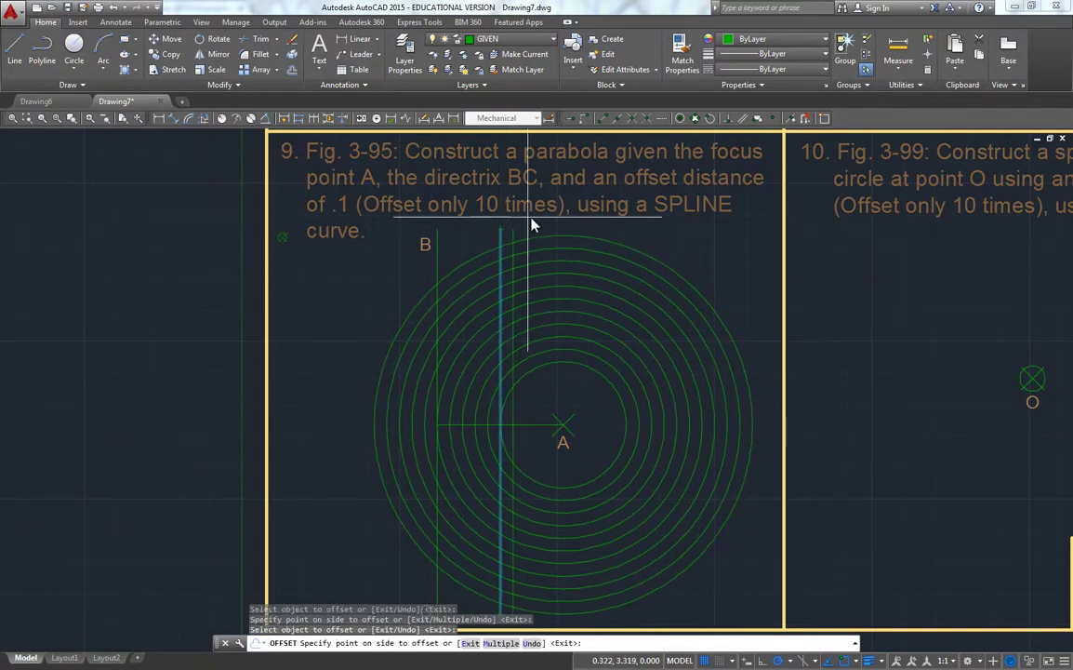
left_click(532, 231)
left_click(510, 233)
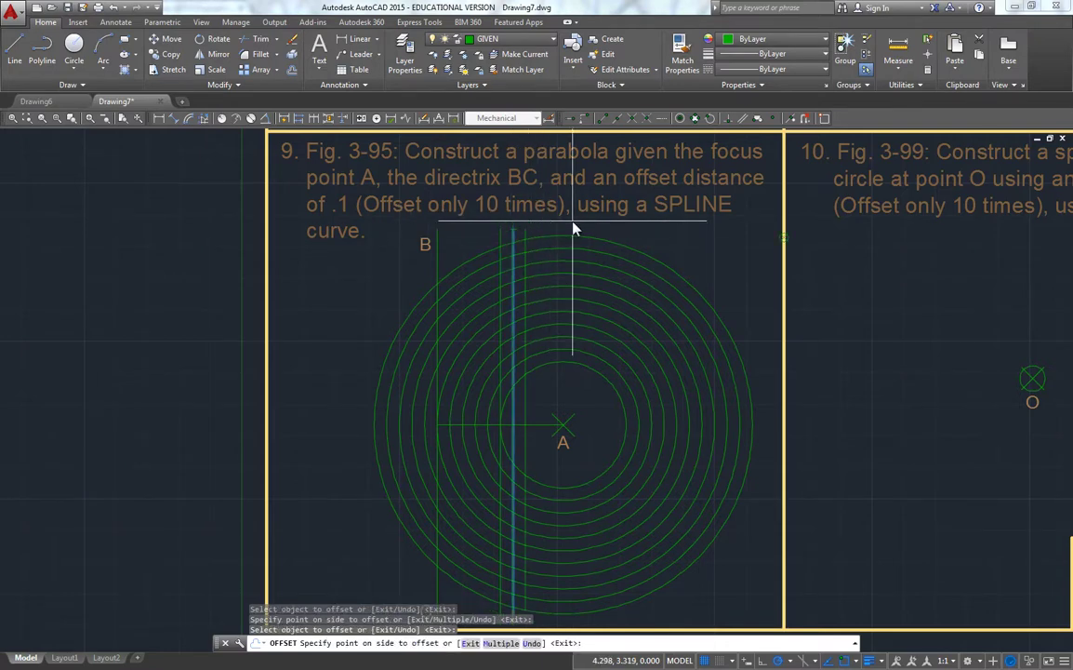
left_click(546, 231)
left_click(526, 233)
left_click(574, 231)
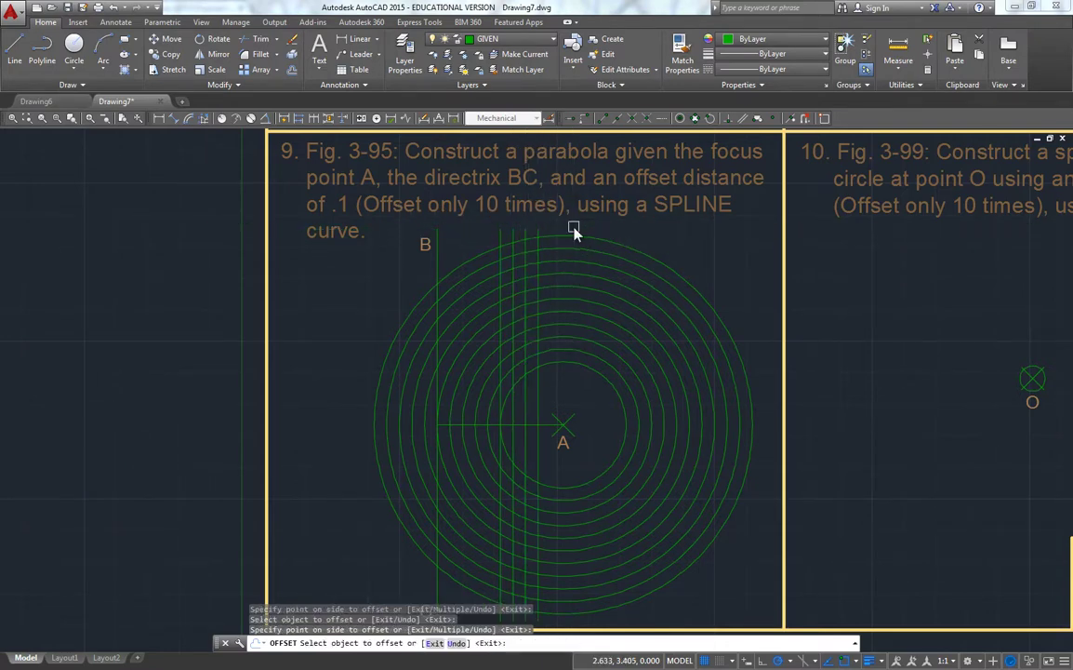
left_click(536, 232)
left_click(544, 233)
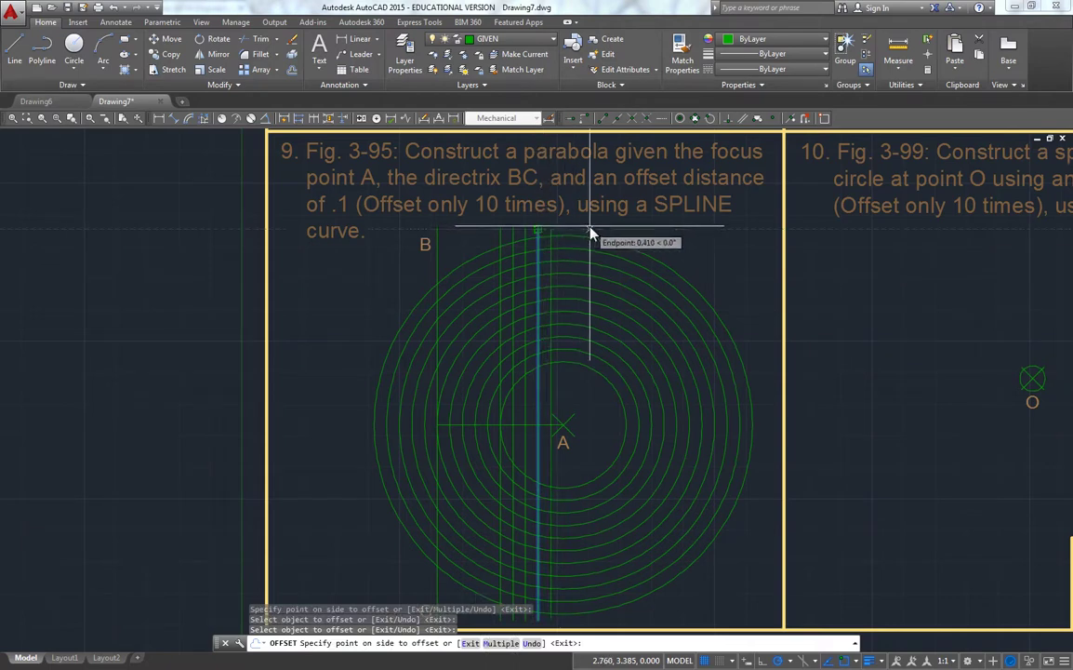
left_click(552, 233)
left_click(551, 232)
Step: Keep offsetting at 0.1 until about ten vertical lines cross the circles past focus A
left_click(602, 229)
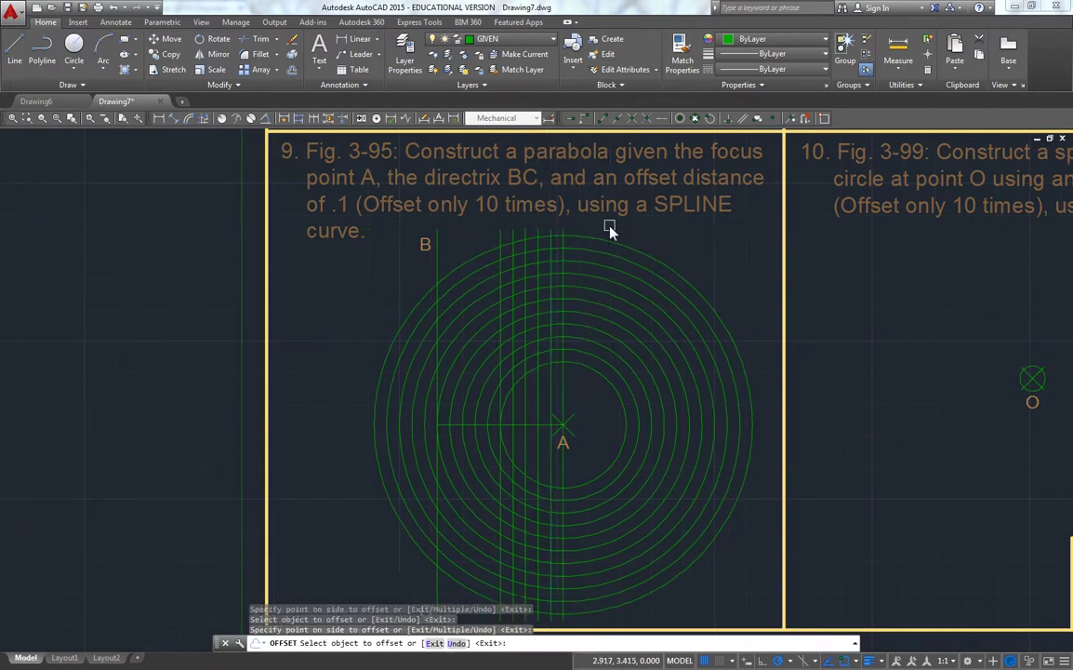
left_click(565, 232)
left_click(609, 233)
left_click(574, 232)
left_click(621, 235)
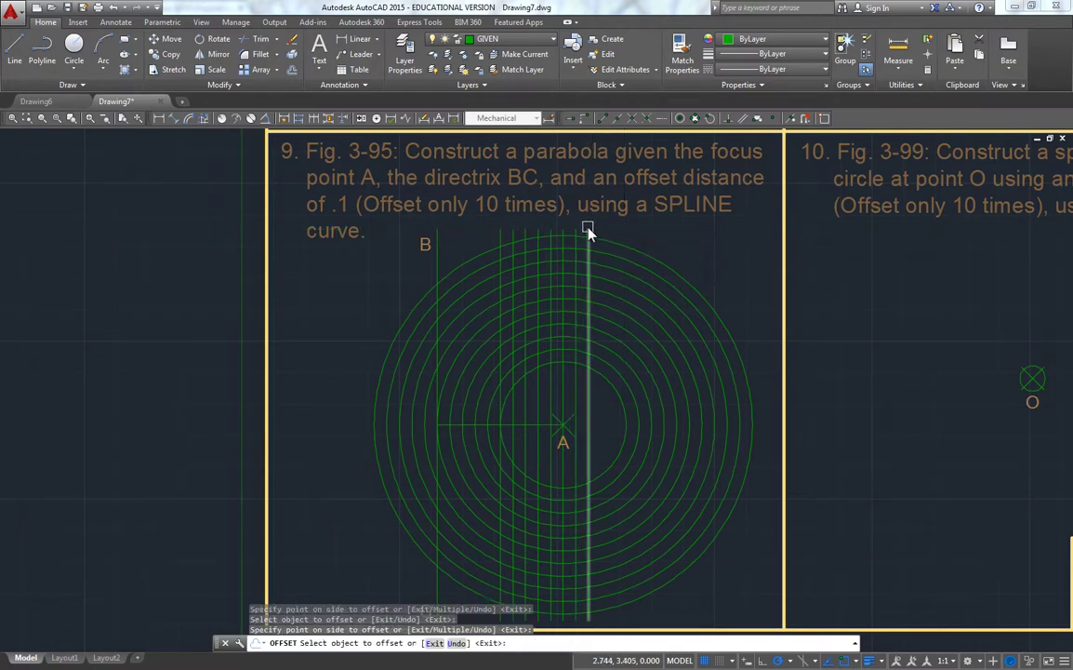
left_click(589, 232)
left_click(616, 232)
left_click(600, 232)
left_click(642, 231)
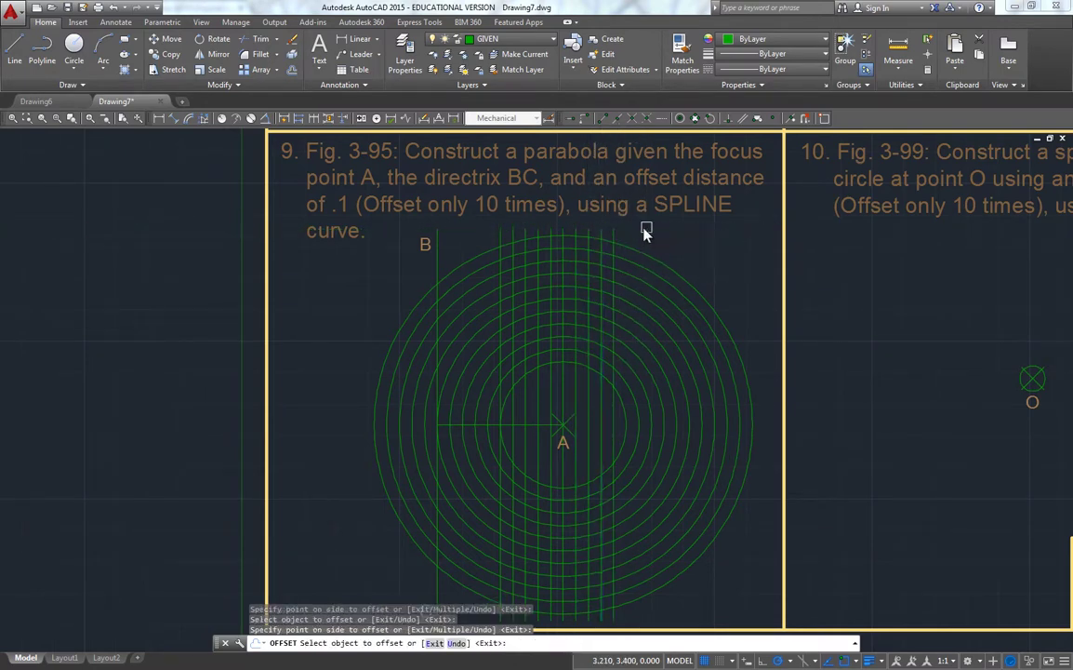
left_click(612, 232)
left_click(656, 237)
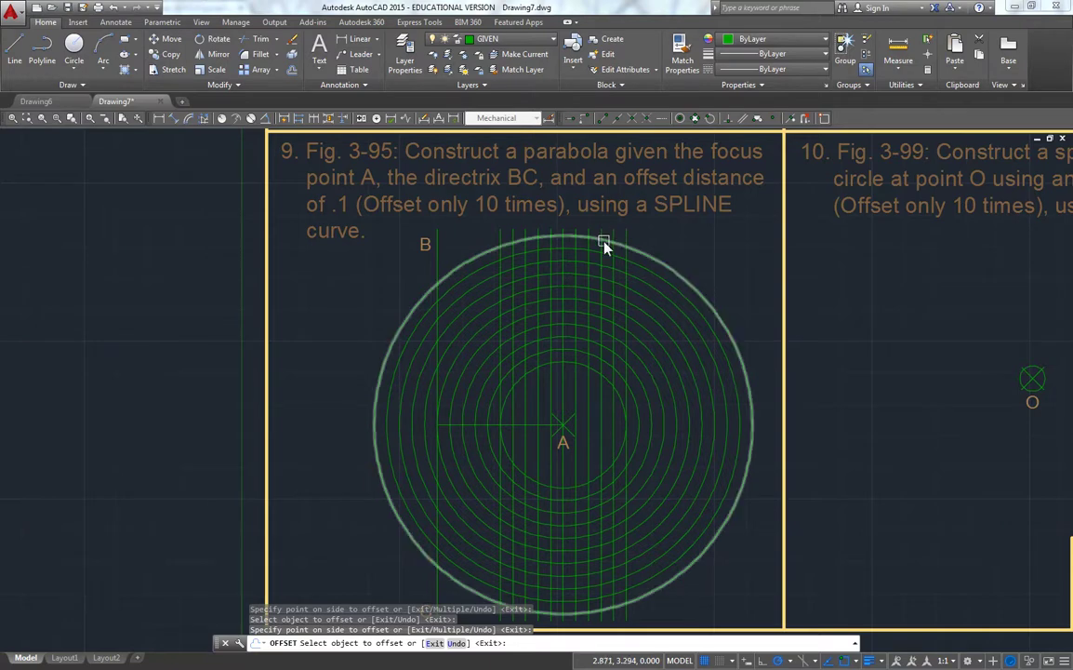
Step: End offsetting, zoom in on the top of the circles, and expand the Draw panel slide-out
left_click(485, 309)
scroll(575, 302, "up", 2)
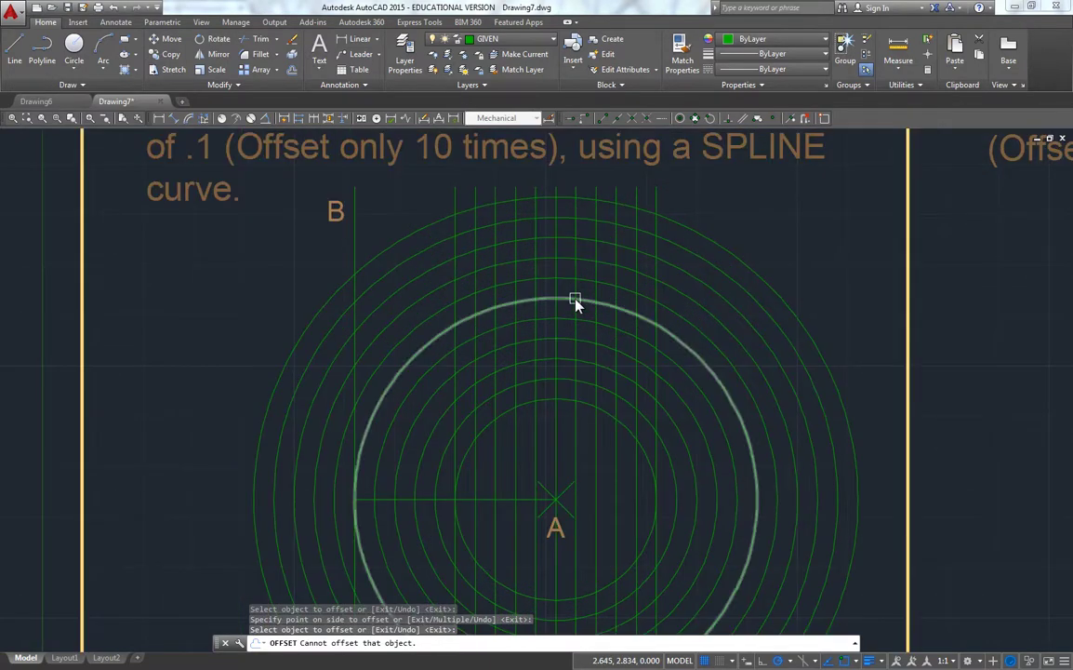
scroll(575, 303, "up", 1)
scroll(565, 299, "up", 2)
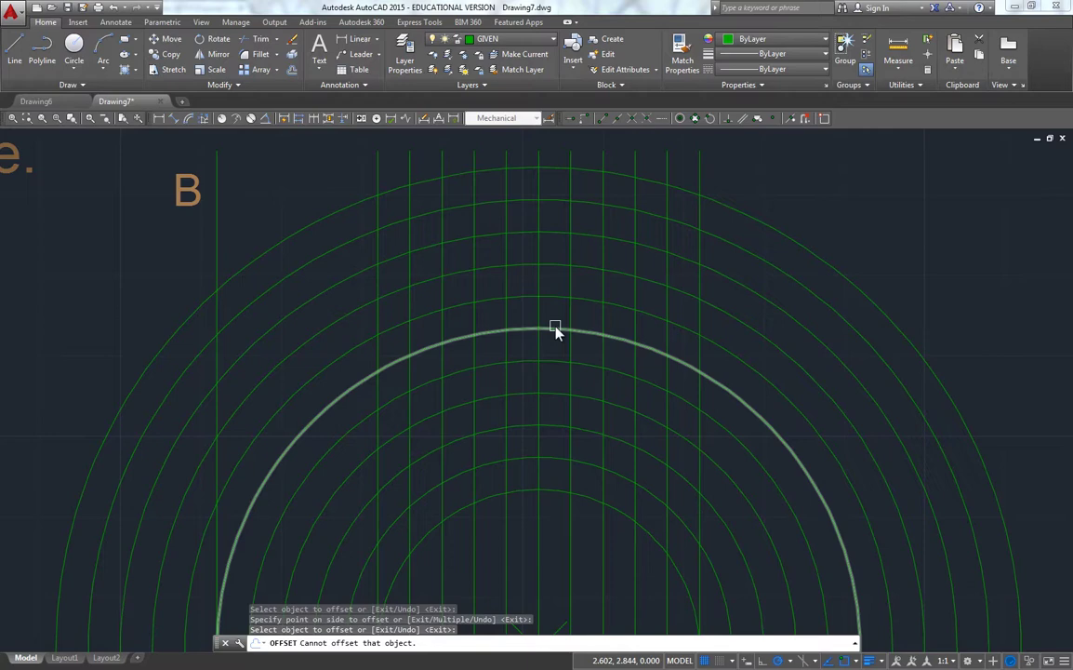
left_click(285, 252)
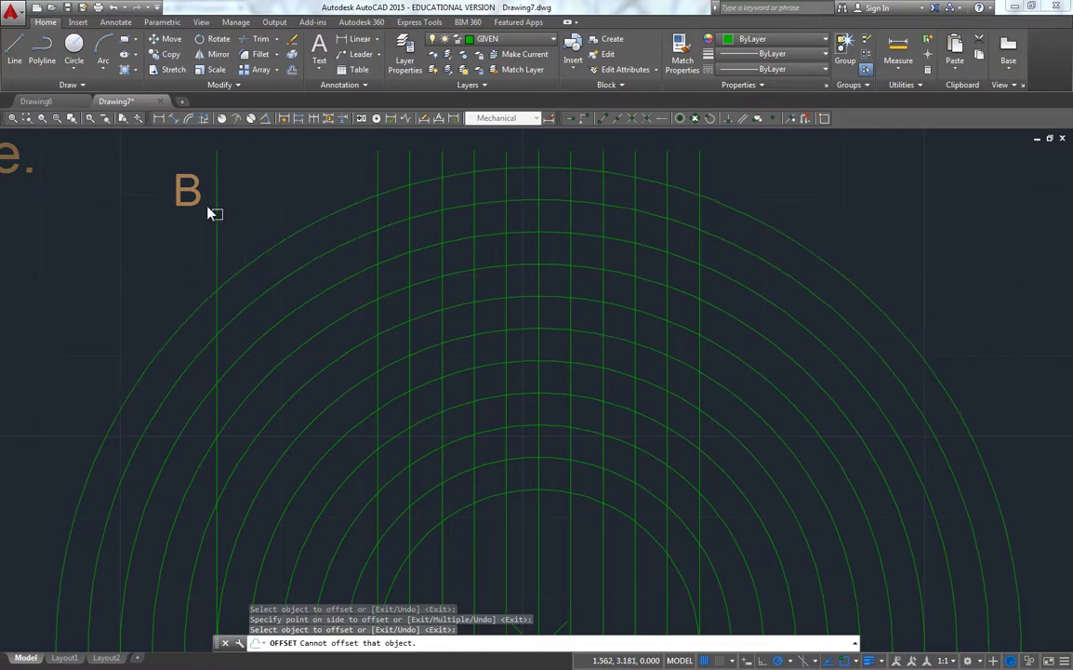
left_click(83, 86)
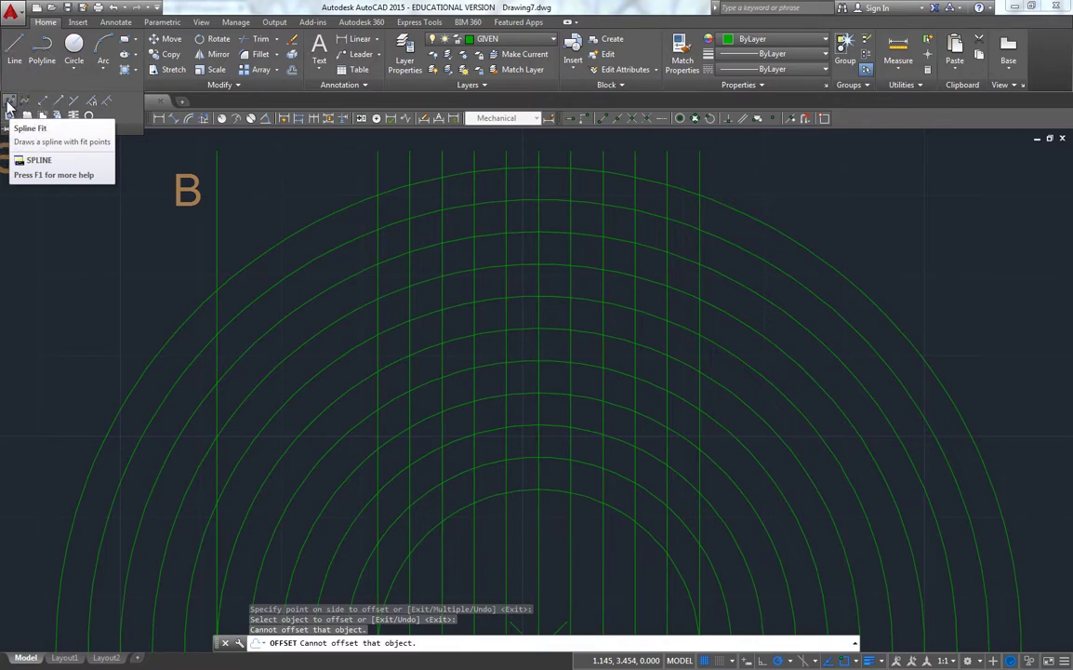
Step: Start a Spline Fit through ten line–circle intersections, from the upper right down toward the vertex
left_click(8, 105)
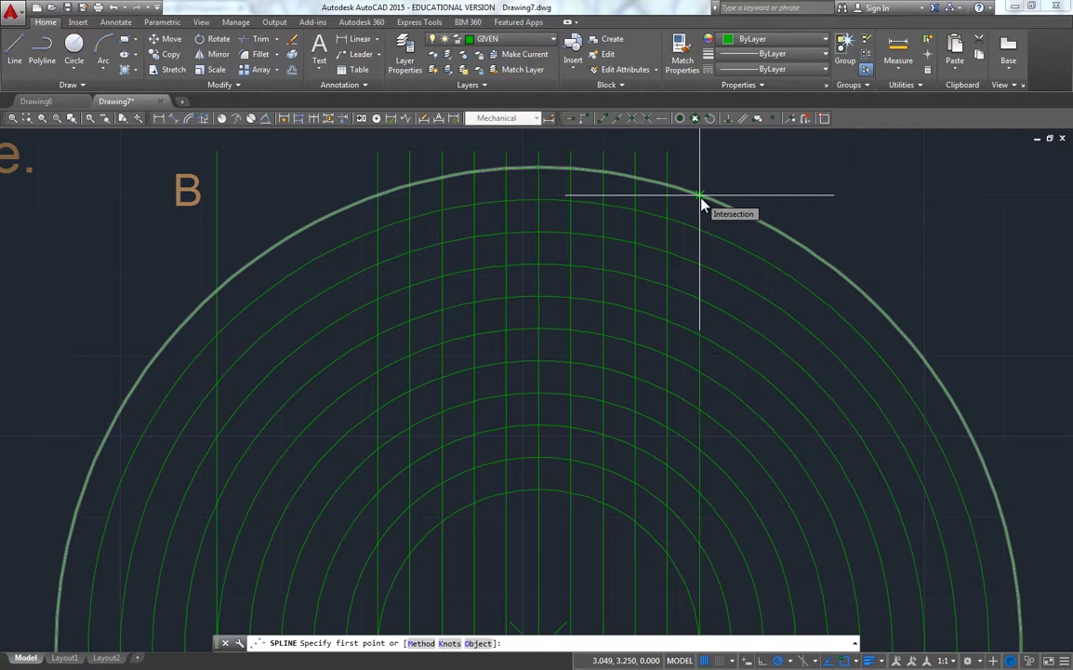
left_click(700, 196)
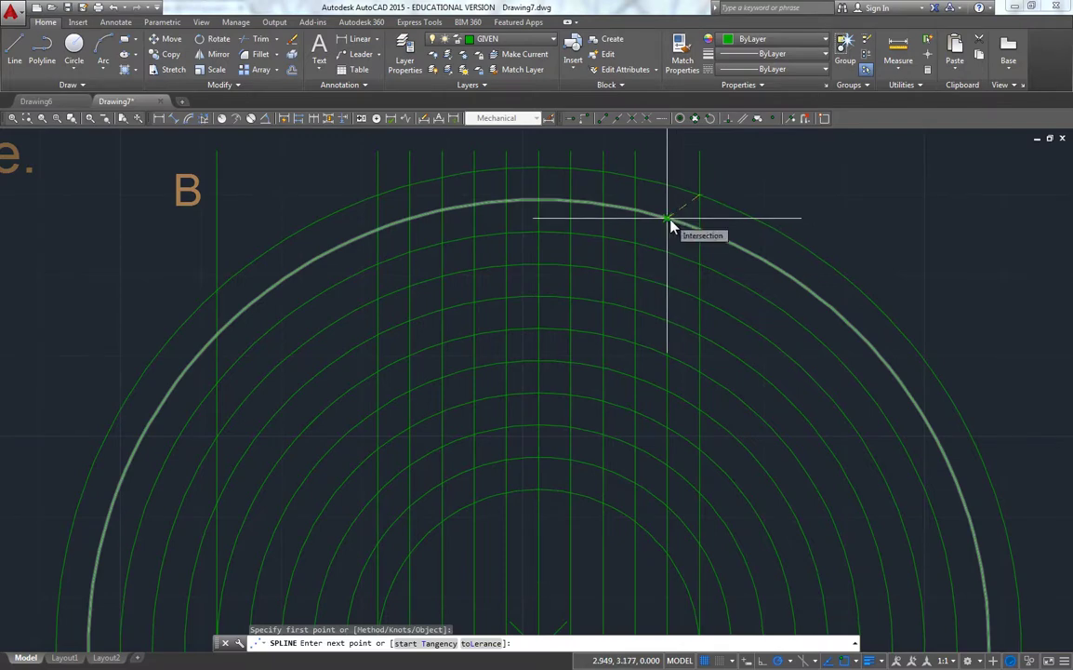
left_click(668, 220)
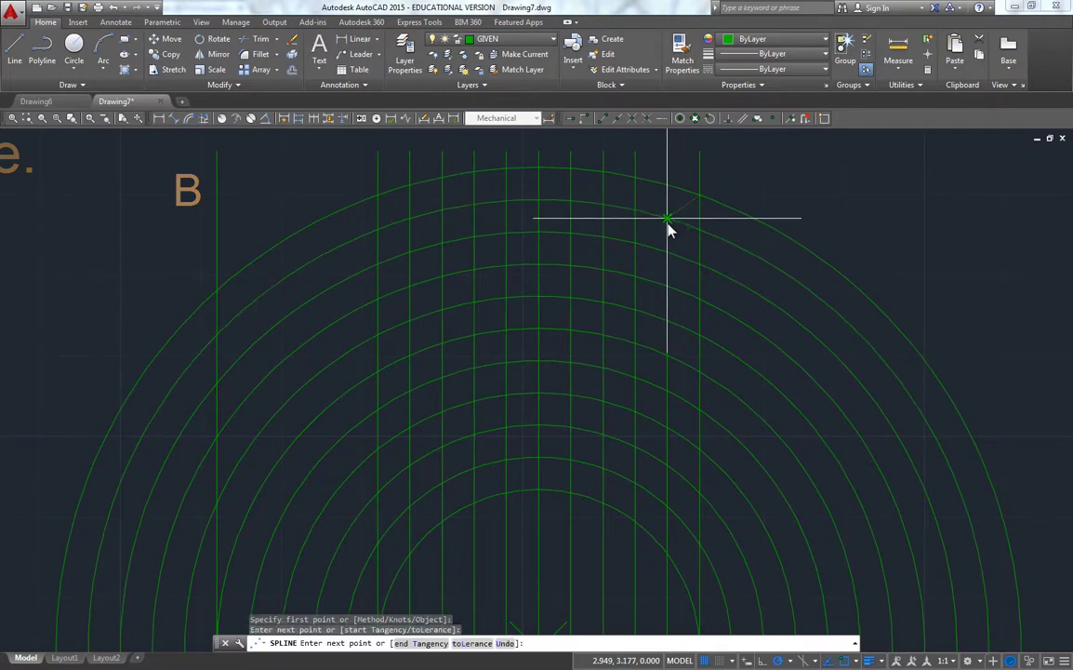
left_click(634, 243)
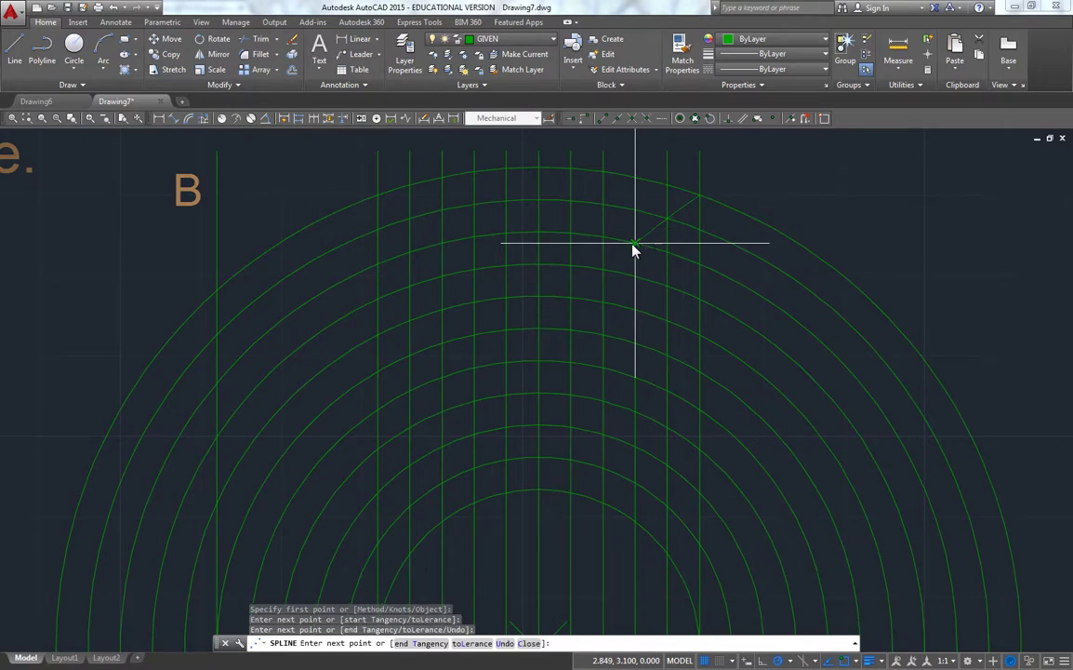
left_click(603, 269)
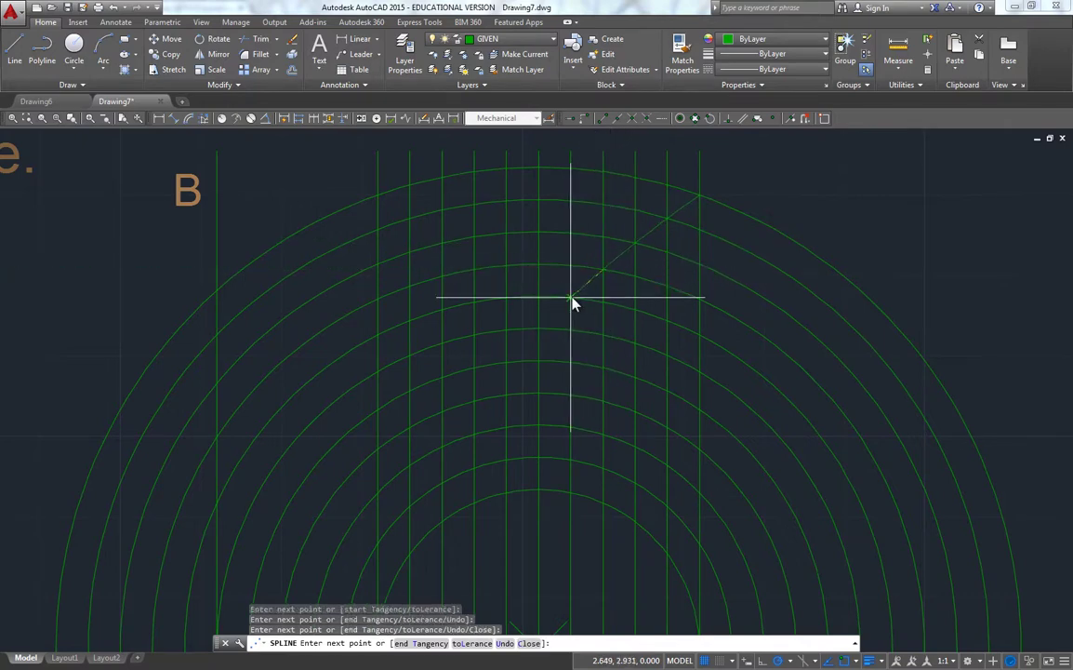
left_click(572, 300)
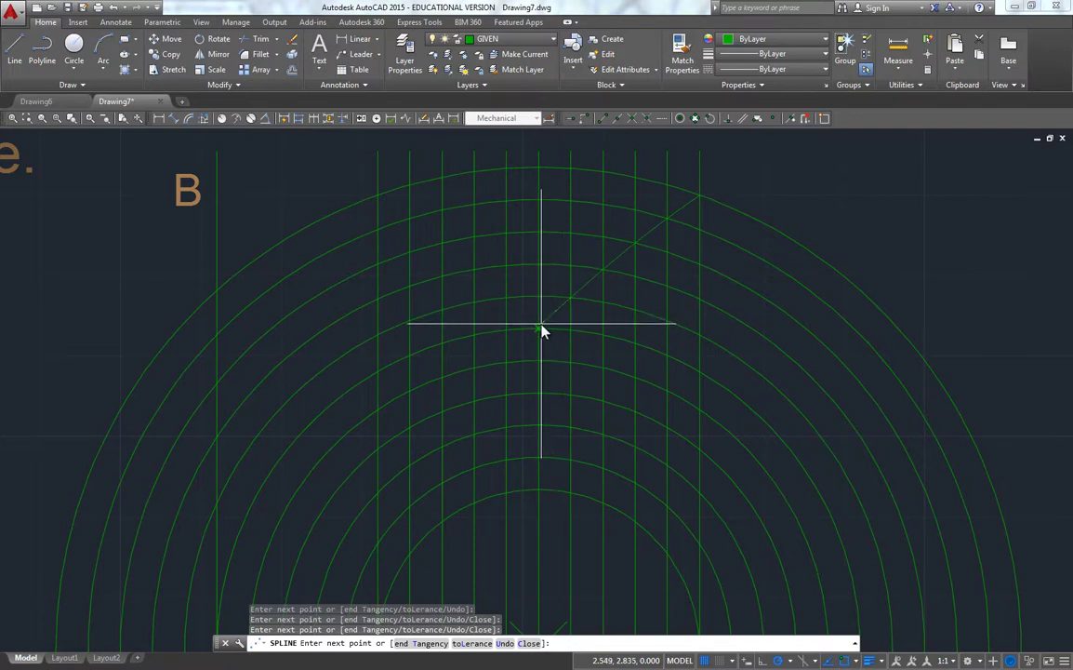
left_click(540, 324)
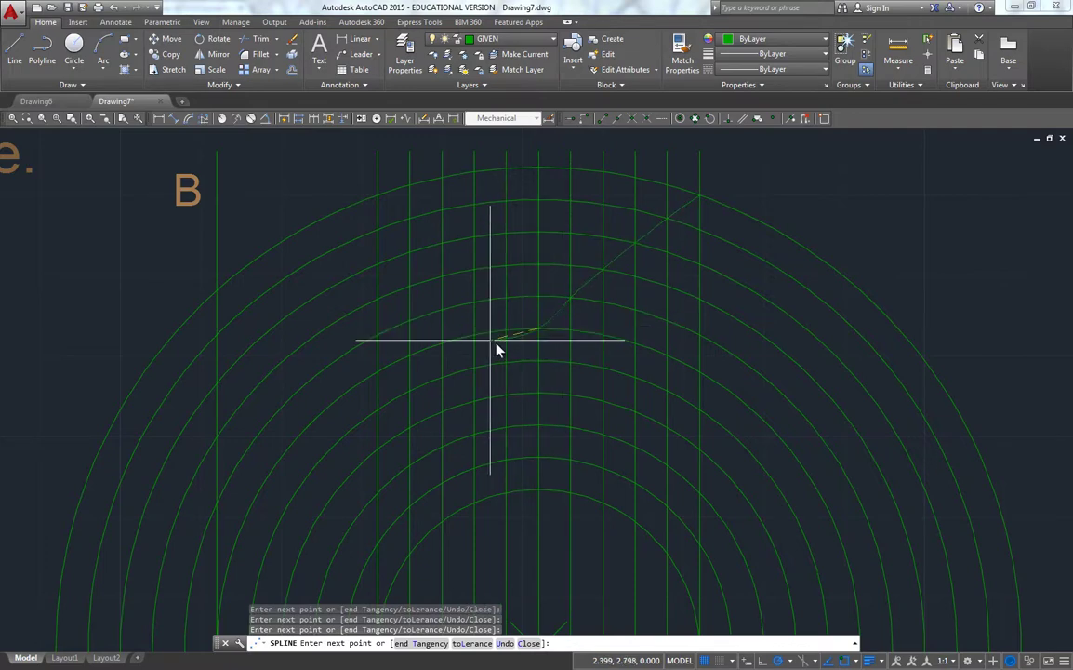
left_click(510, 354)
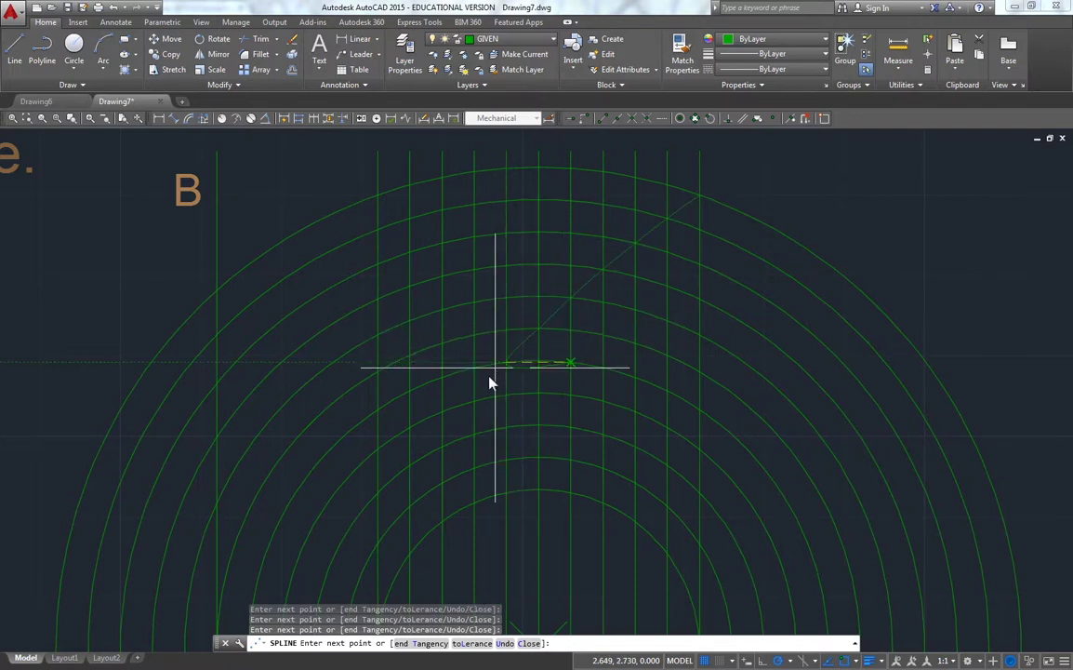
left_click(482, 393)
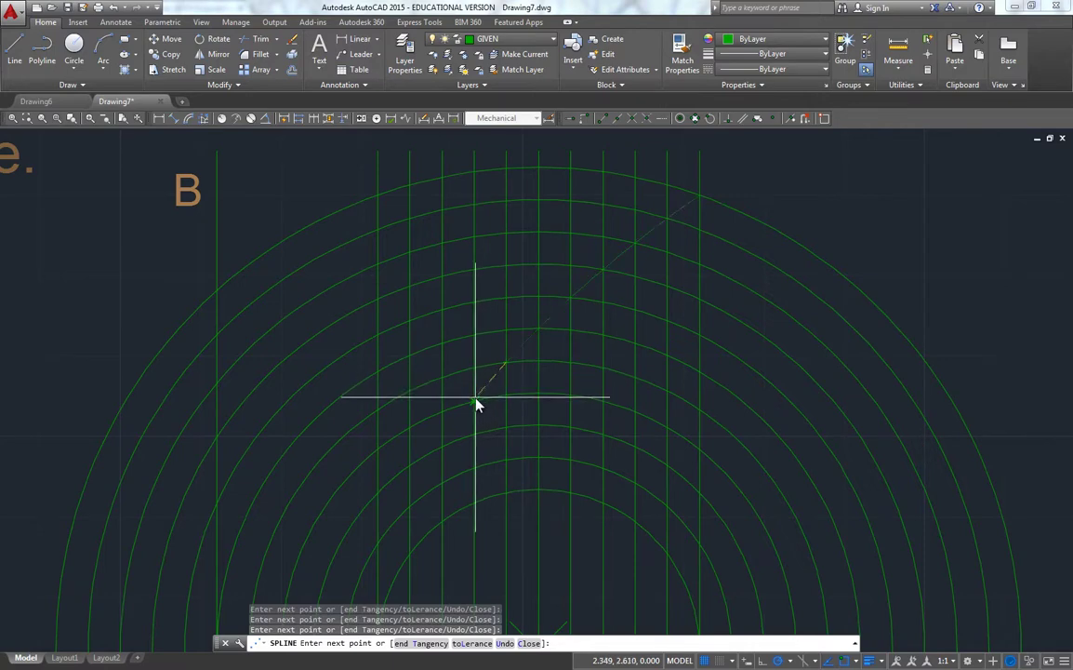
left_click(444, 448)
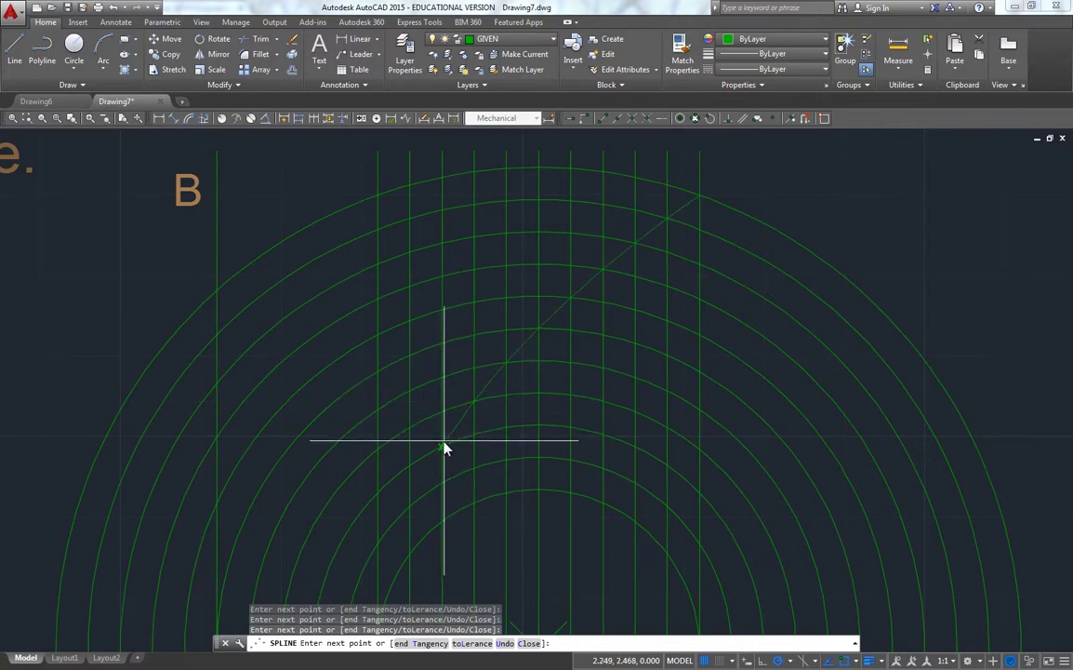
left_click(413, 497)
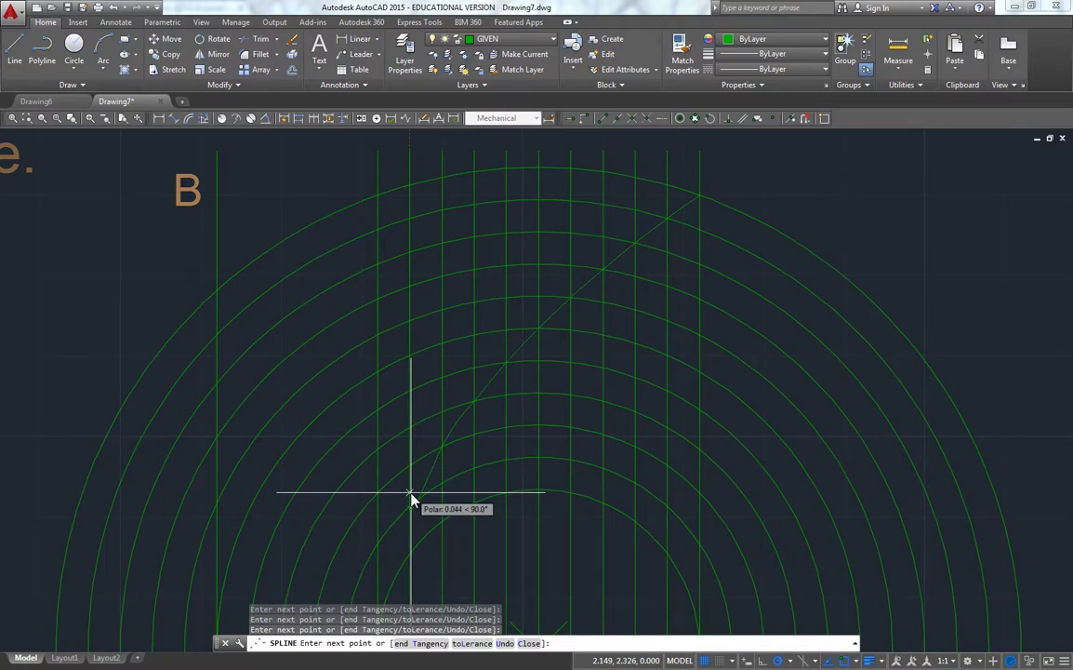
Step: Continue the spline past the vertex through four lower-arm intersections and end it
scroll(413, 496, "down", 2)
scroll(462, 390, "up", 3)
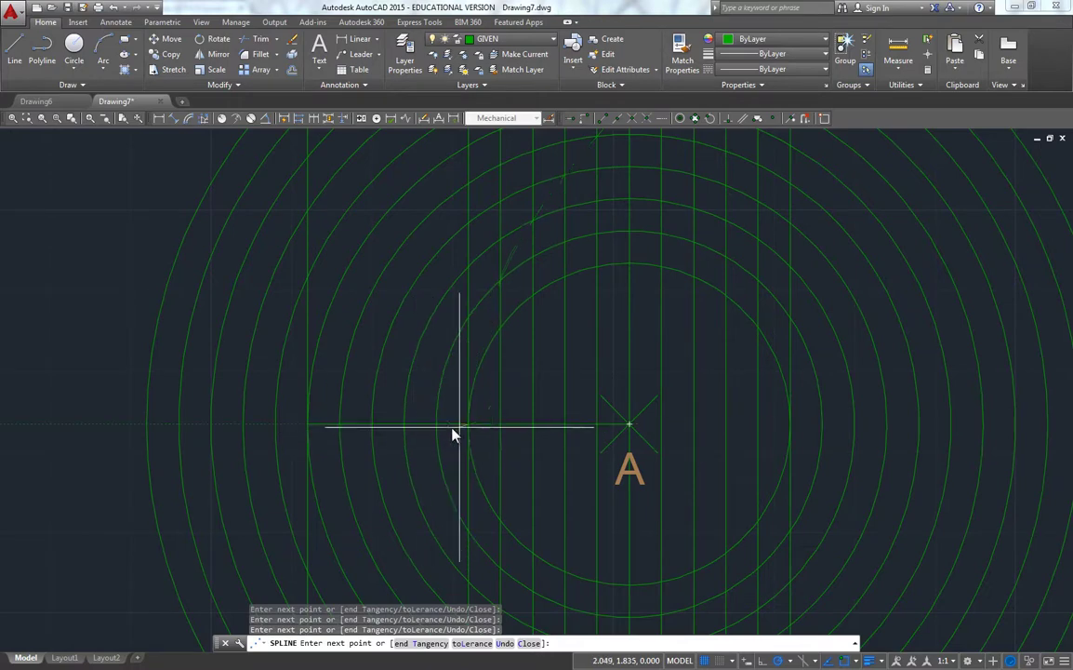
middle_click_drag(455, 450, 462, 285)
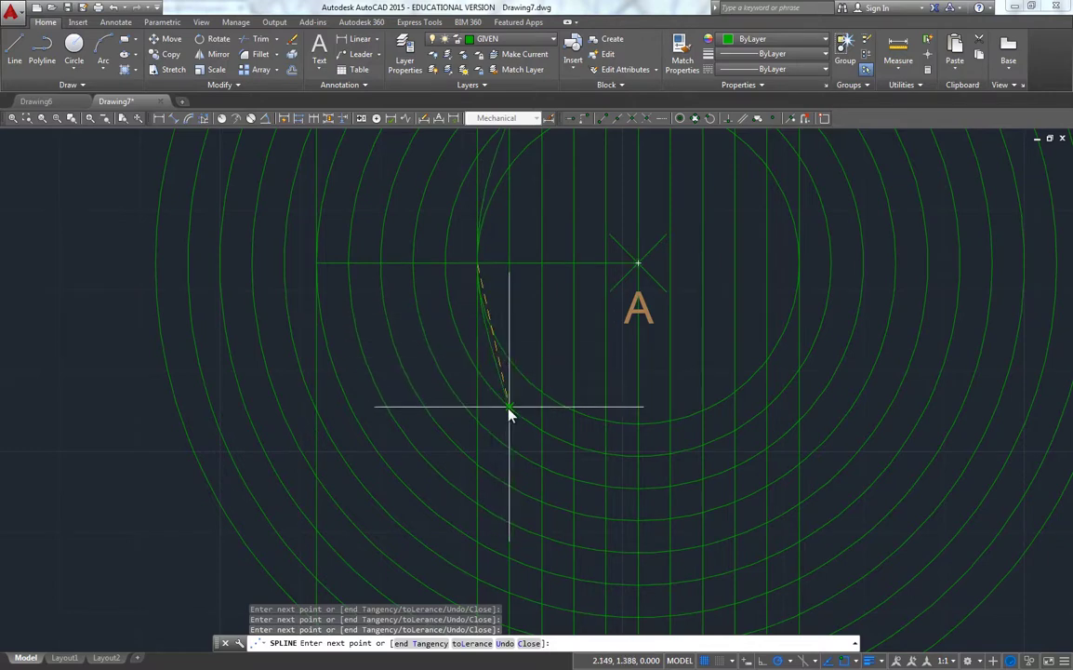
left_click(543, 466)
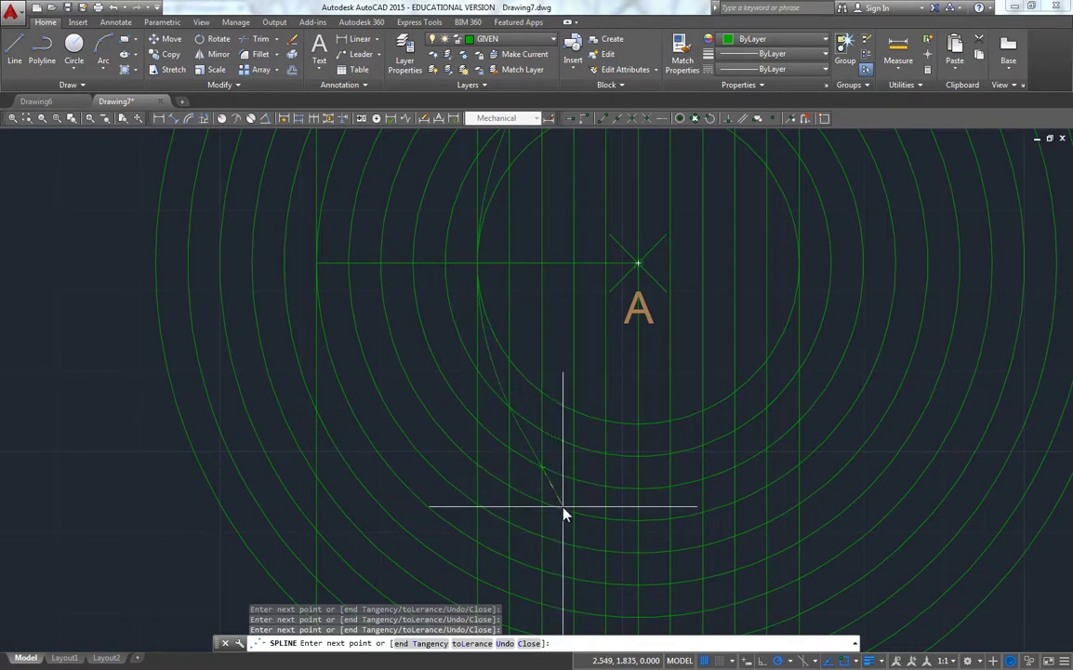
left_click(574, 512)
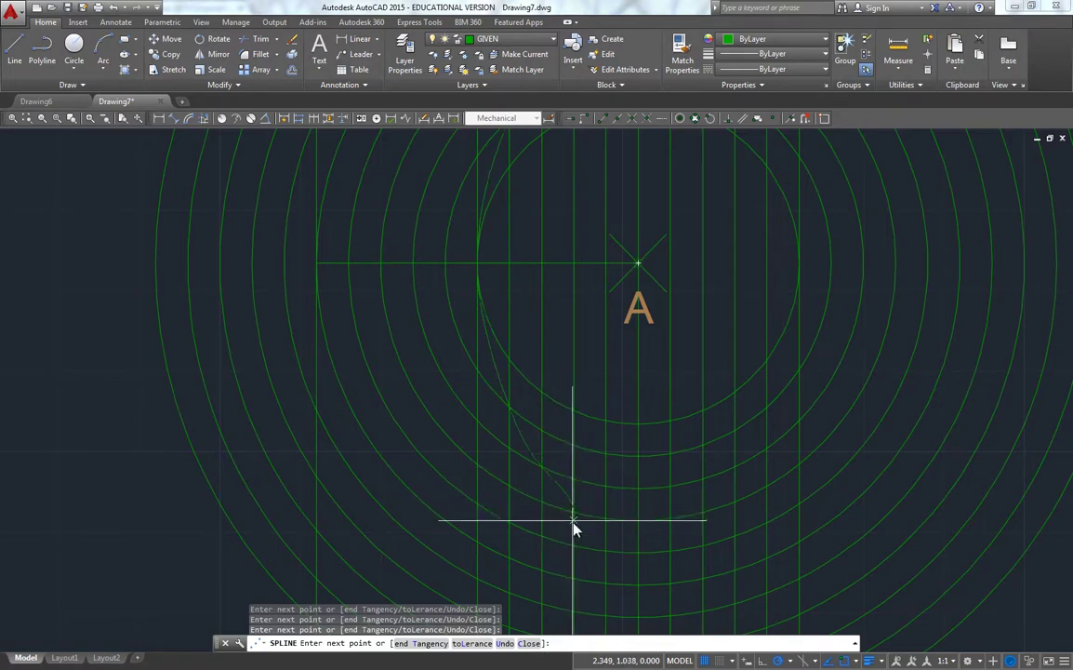
left_click(606, 551)
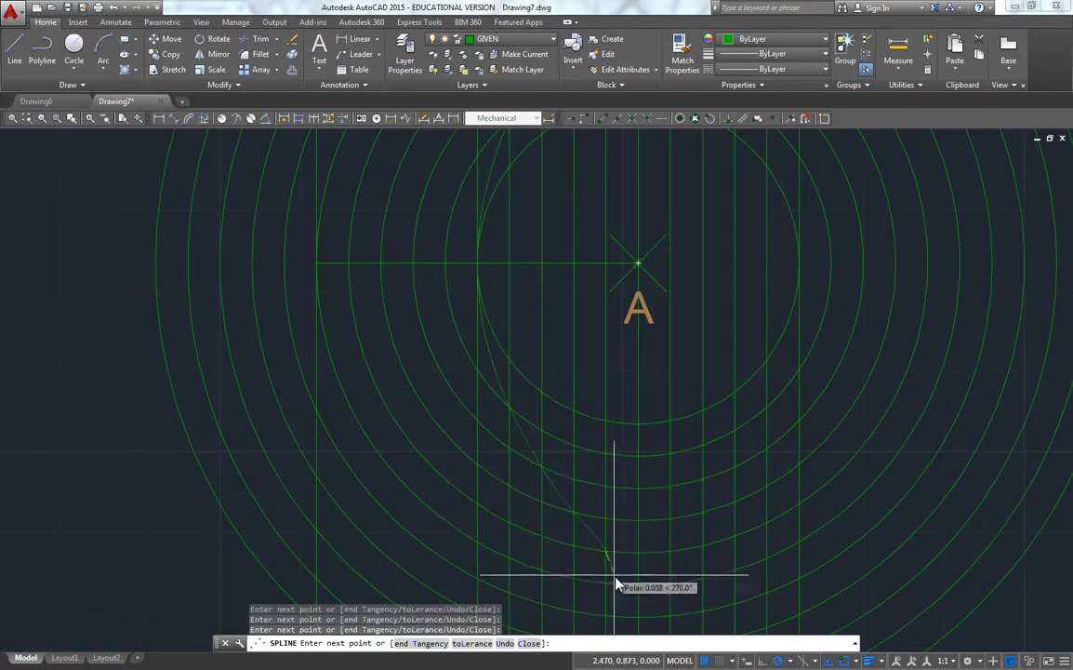
middle_click_drag(638, 589, 563, 407)
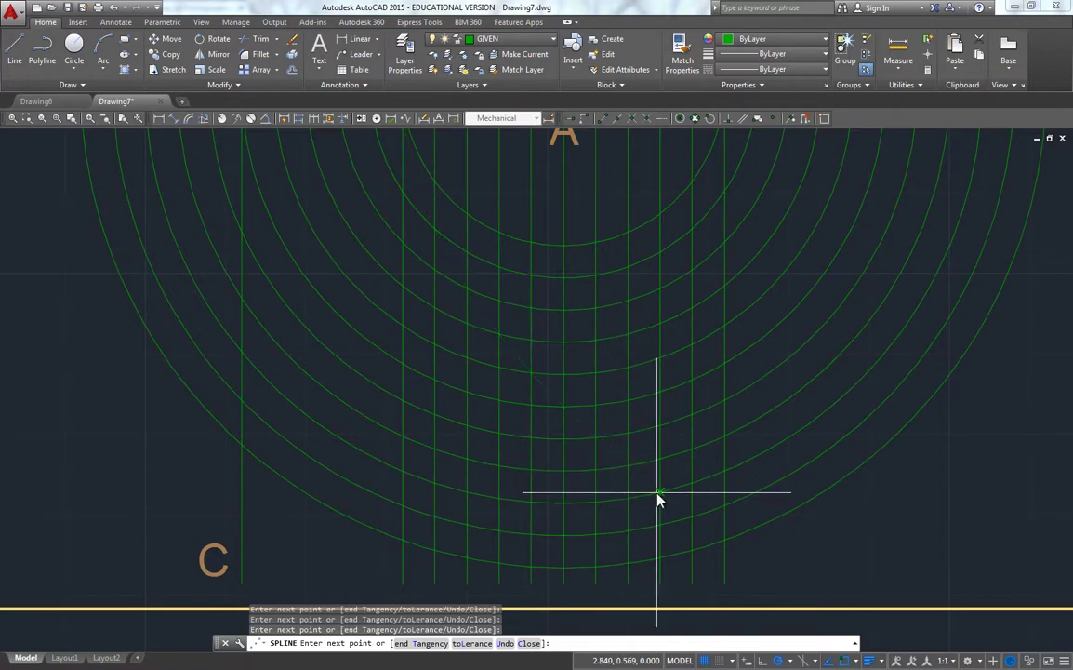
left_click(725, 540)
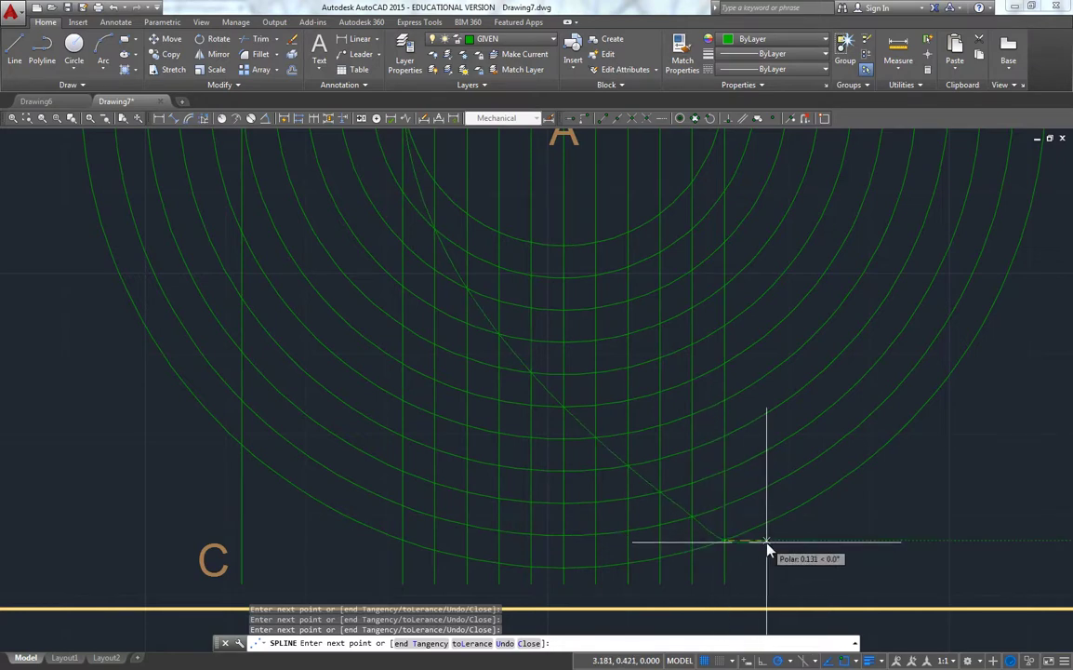
key("Return")
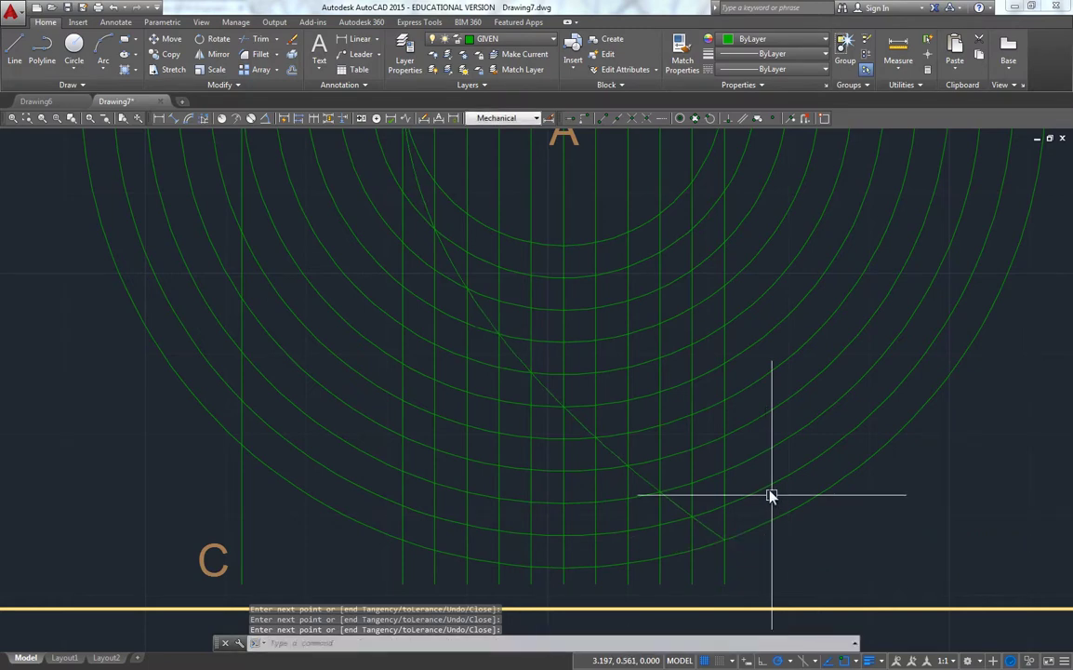
Step: Move the parabola spline onto the OBJECT layer so it displays white
scroll(671, 282, "down", 4)
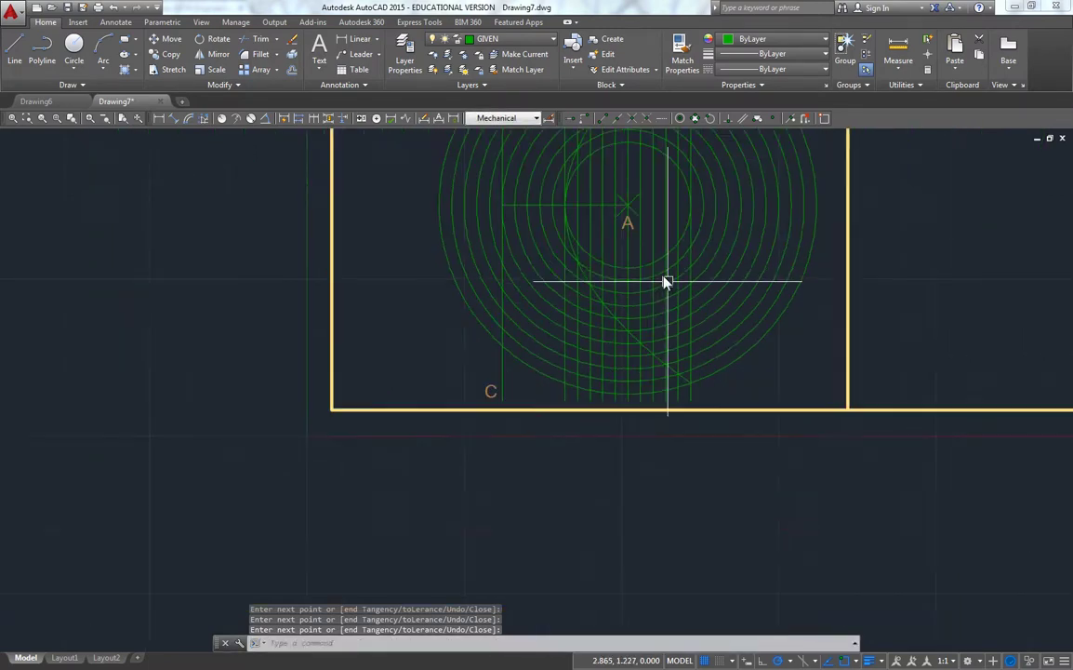
middle_click_drag(637, 223, 605, 374)
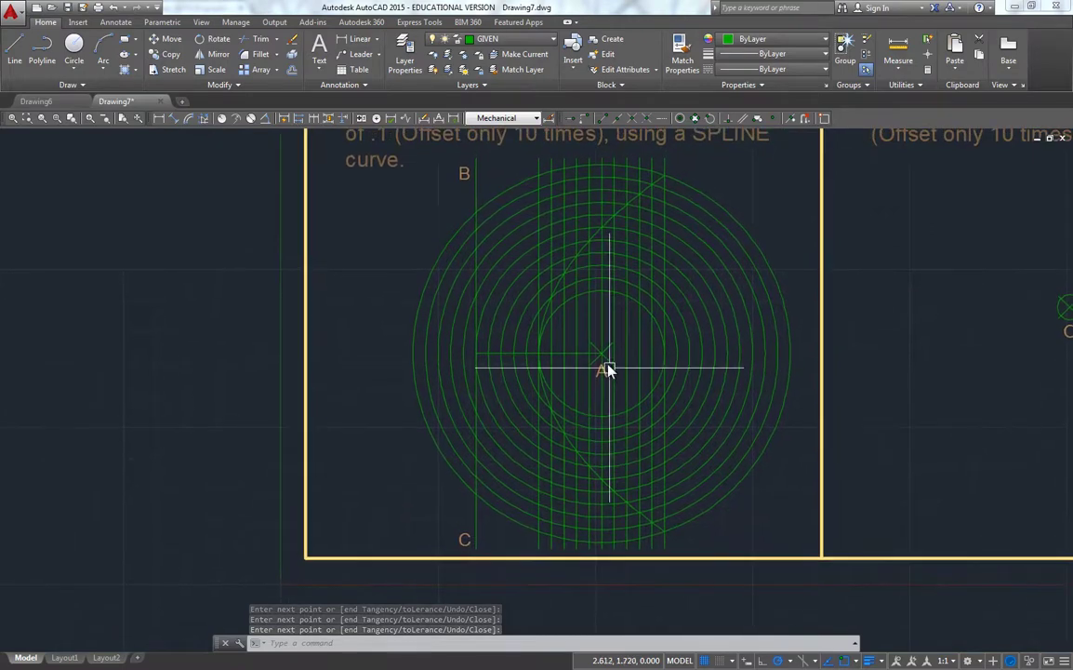
left_click(632, 206)
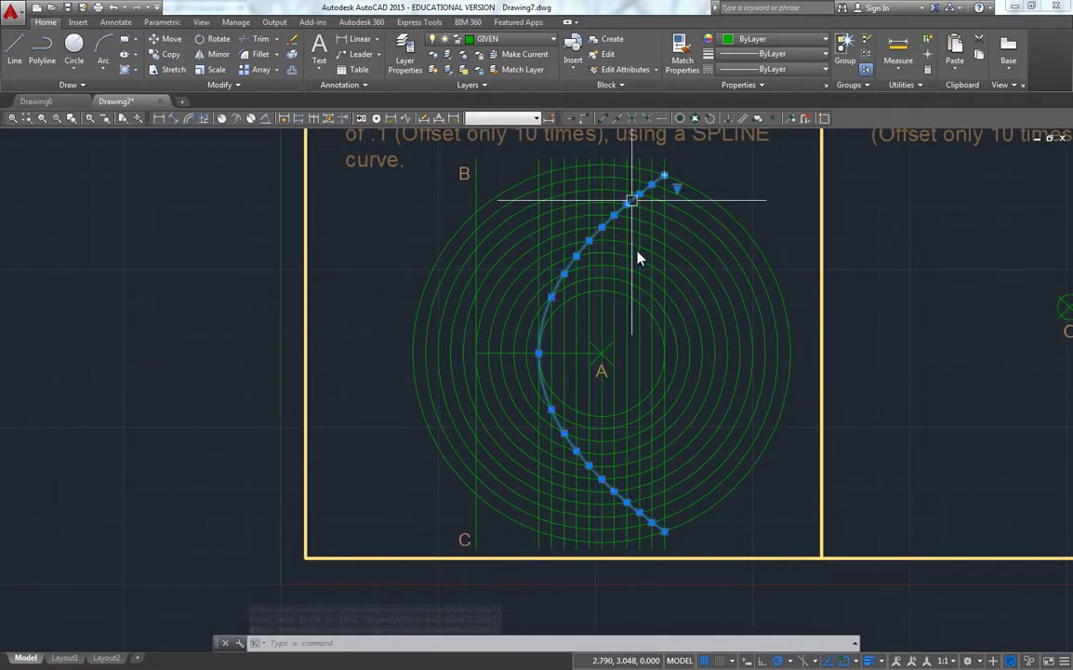
left_click(526, 43)
left_click(447, 177)
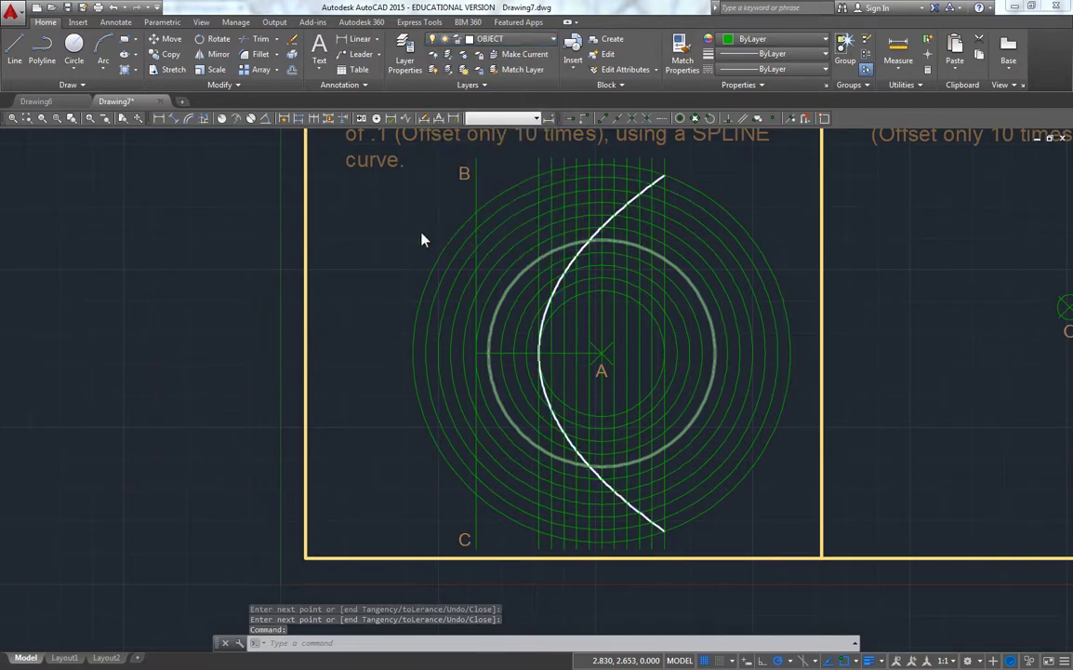
key("Escape")
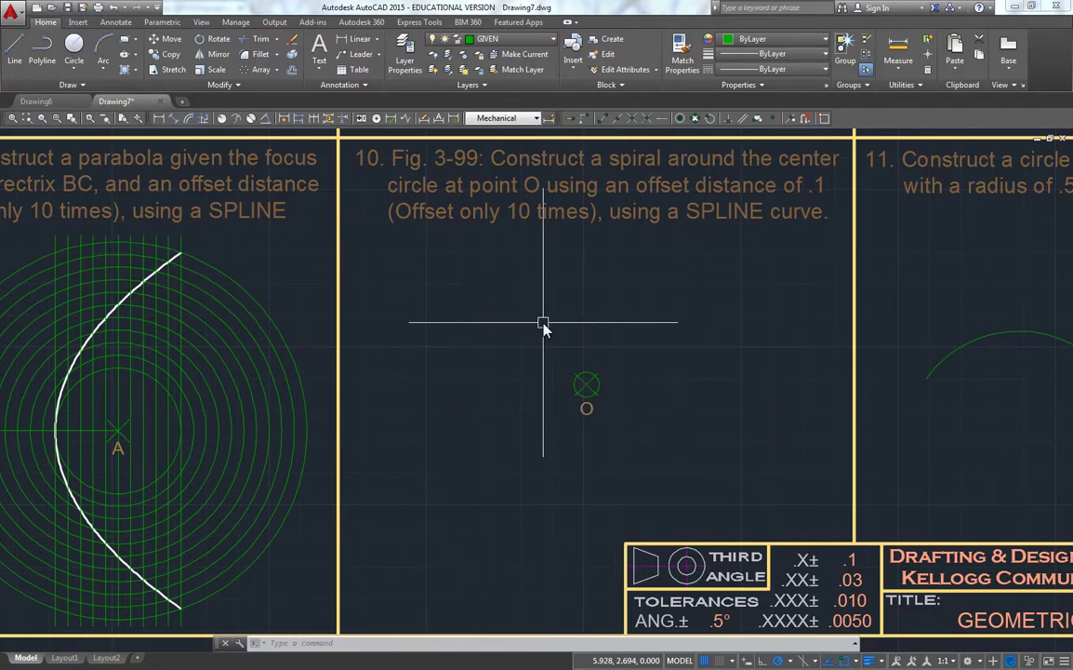
Step: Offset the small circle at O outward by .1 to make the first four concentric circles
type("o")
key("Return")
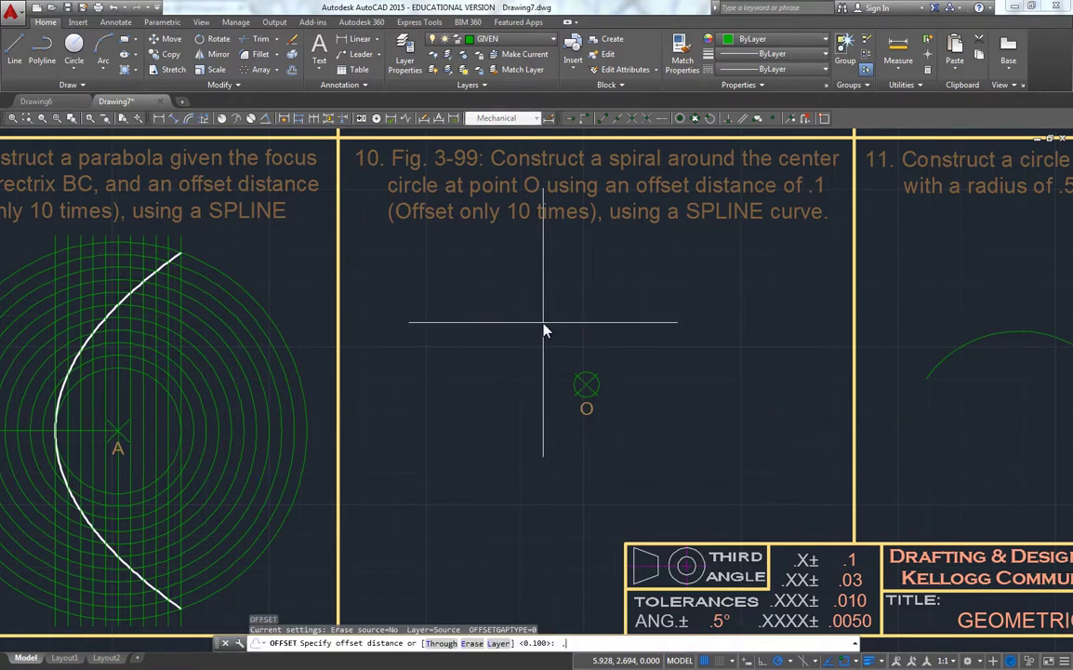
type(".1")
key("Return")
left_click(585, 378)
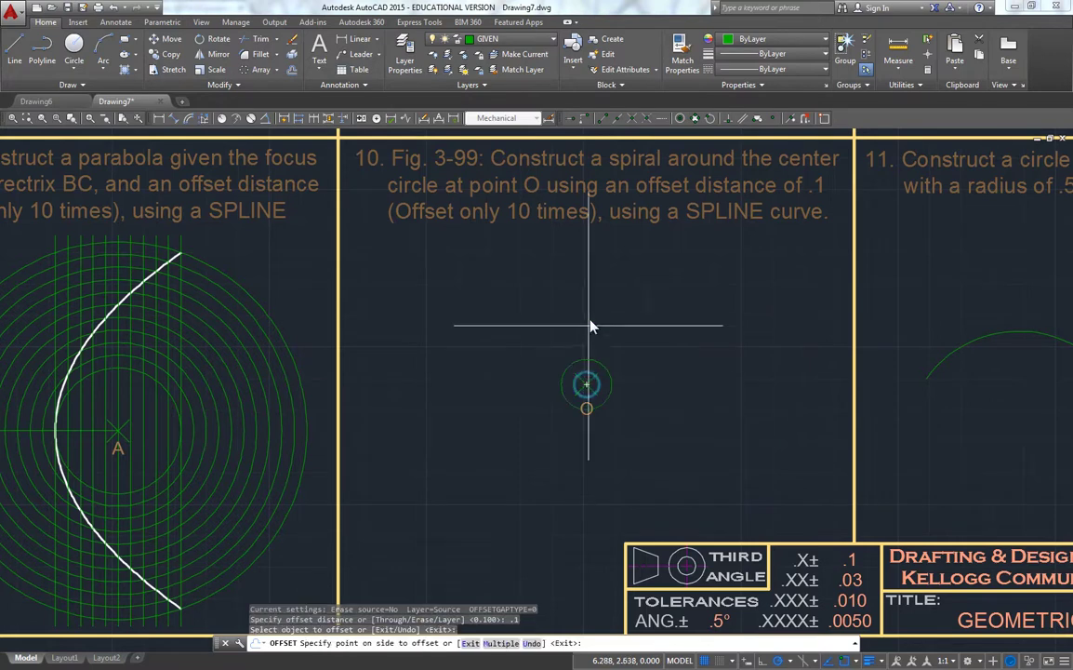
left_click(589, 320)
left_click(608, 368)
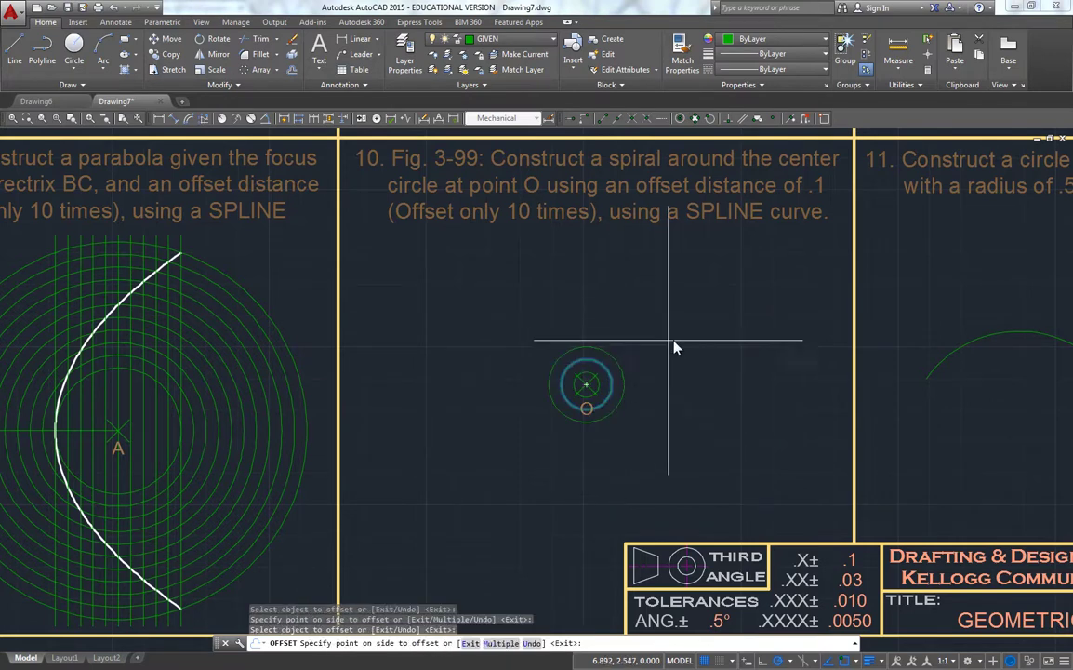
left_click(653, 350)
left_click(626, 377)
left_click(678, 359)
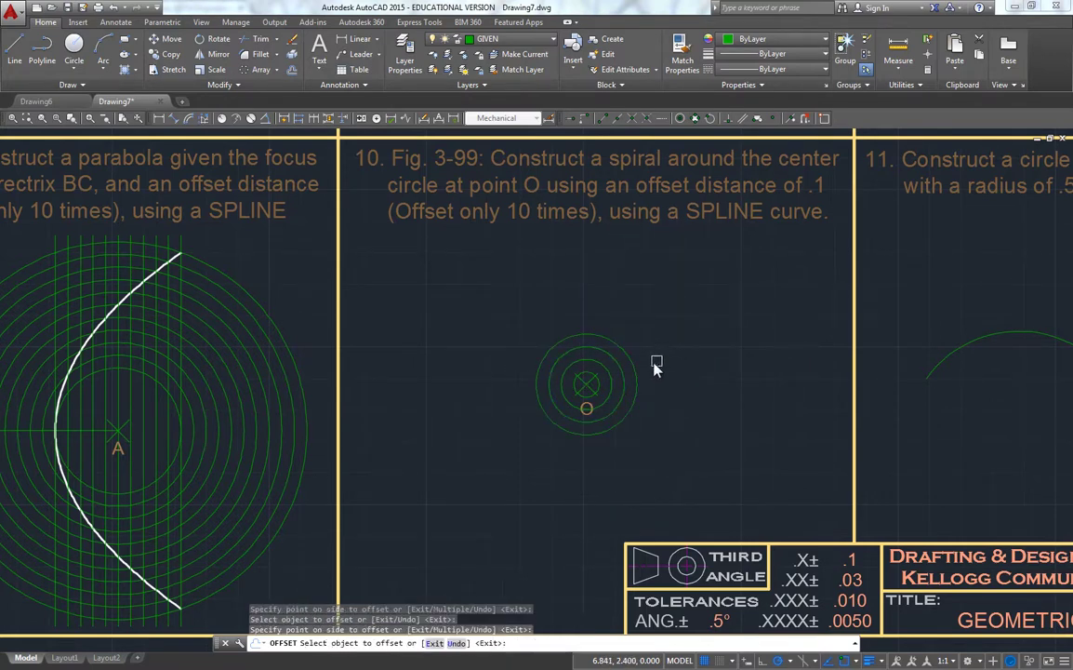
left_click(639, 375)
left_click(683, 358)
Step: Add six more .1-spaced circles around O, bringing the total to ten
left_click(634, 374)
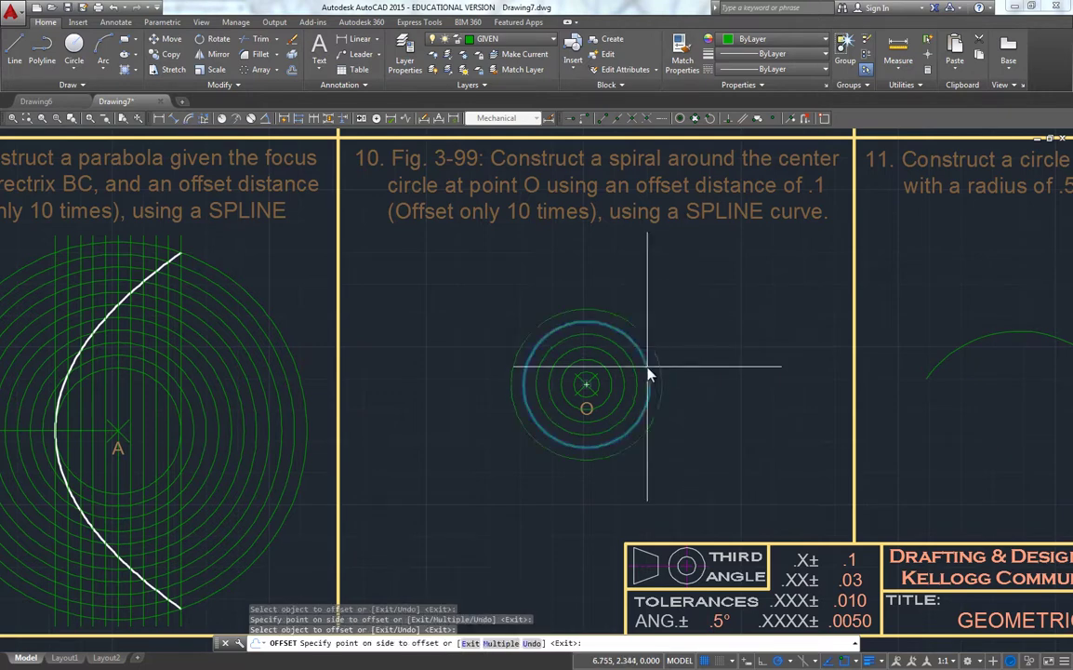
left_click(699, 346)
left_click(662, 372)
left_click(724, 325)
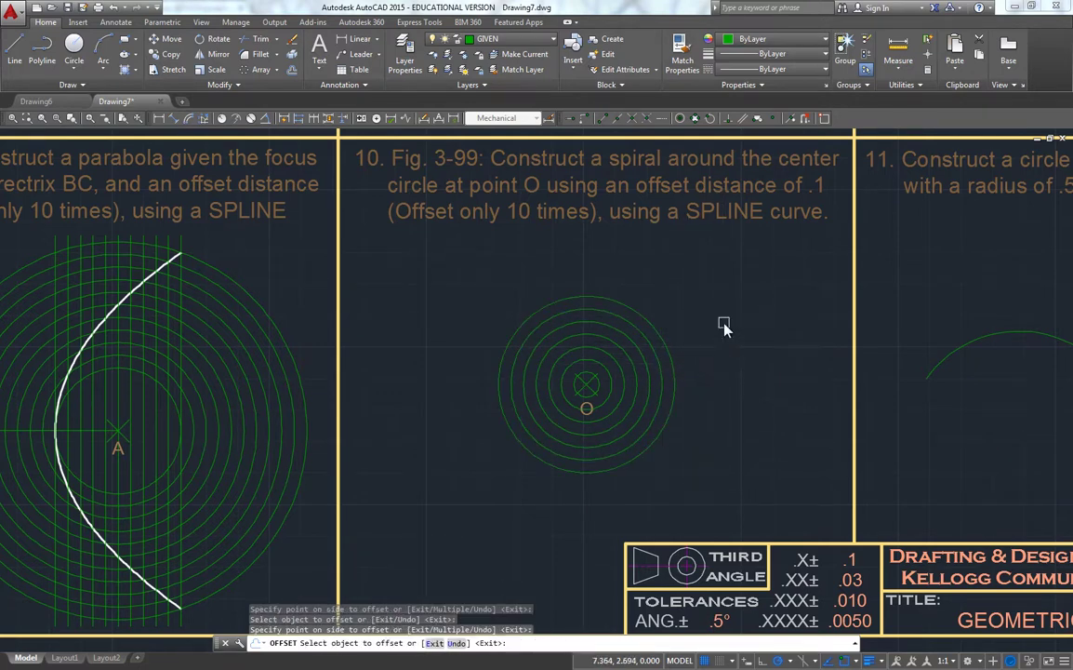
left_click(675, 362)
left_click(725, 320)
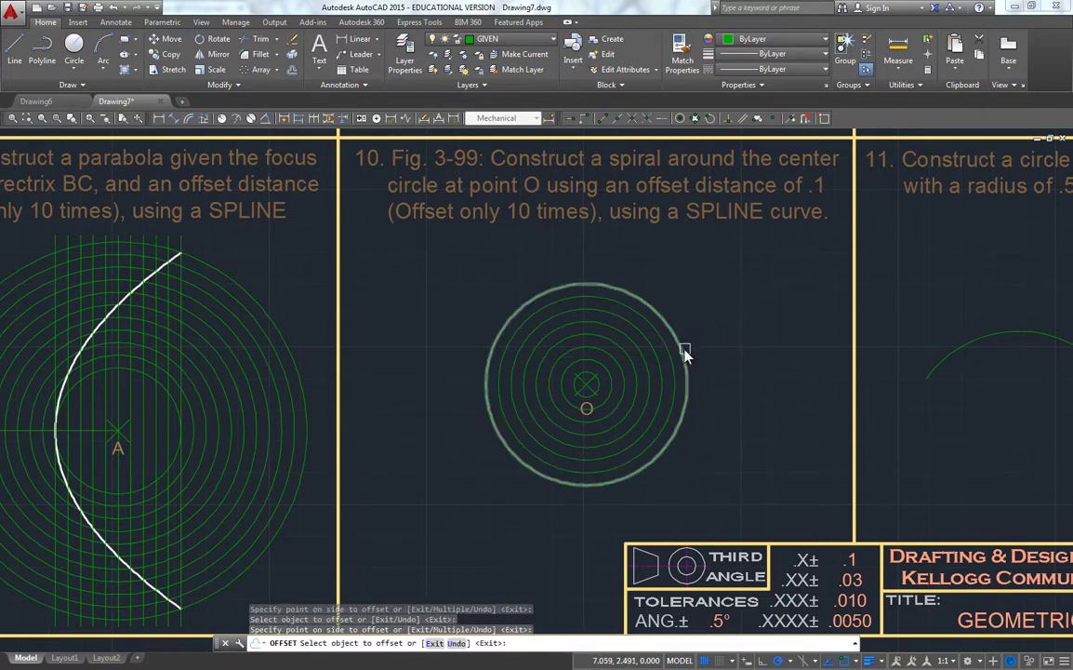
left_click(686, 353)
left_click(737, 315)
left_click(699, 342)
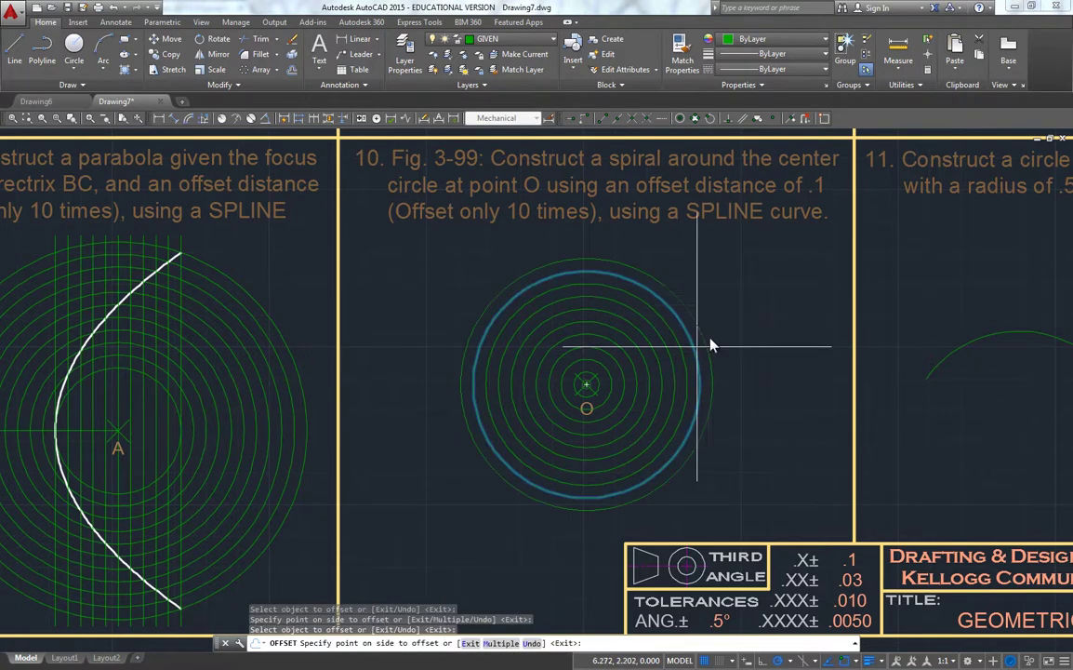
left_click(745, 308)
left_click(709, 342)
left_click(756, 307)
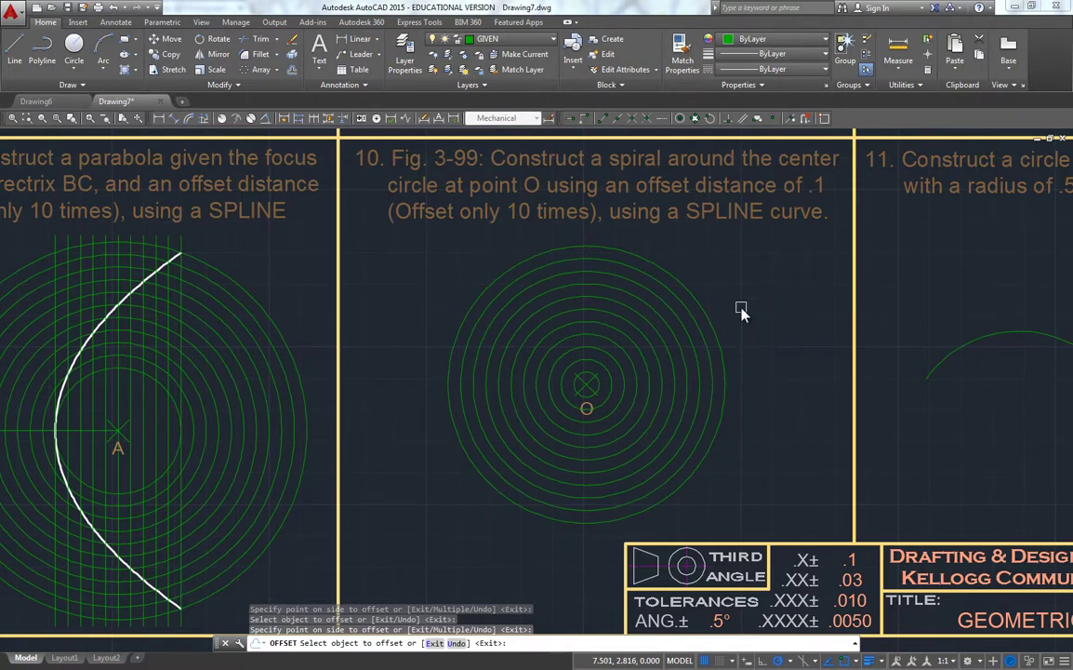
Step: Draw a horizontal line from centre O rightward to the outermost concentric circle
key("Escape")
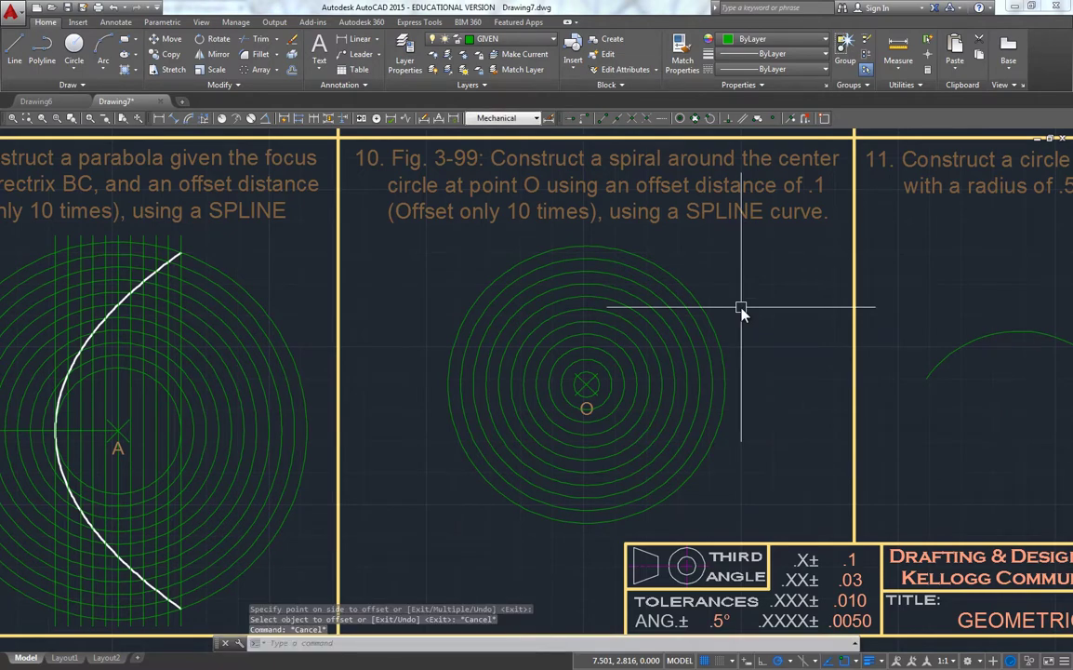
left_click(14, 48)
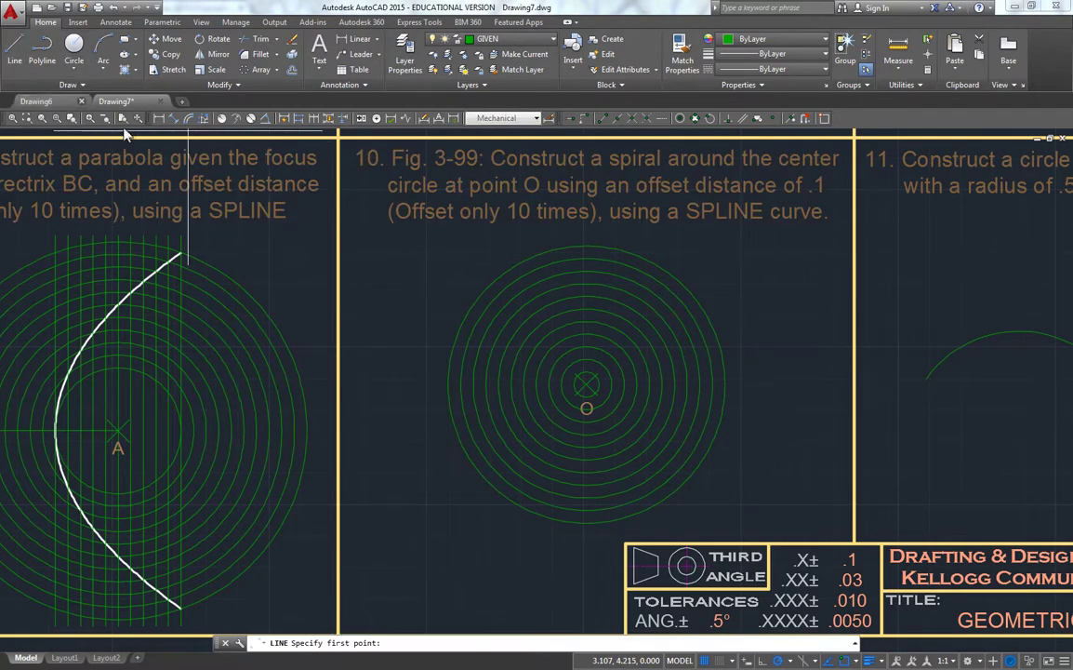
left_click(586, 384)
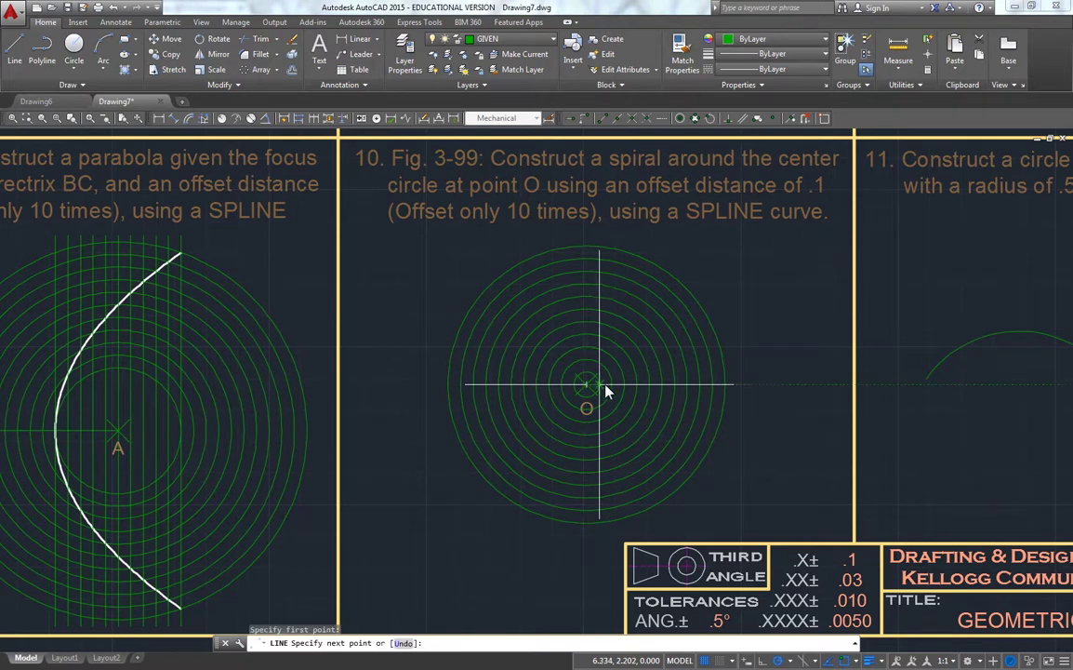
left_click(740, 383)
key("Escape")
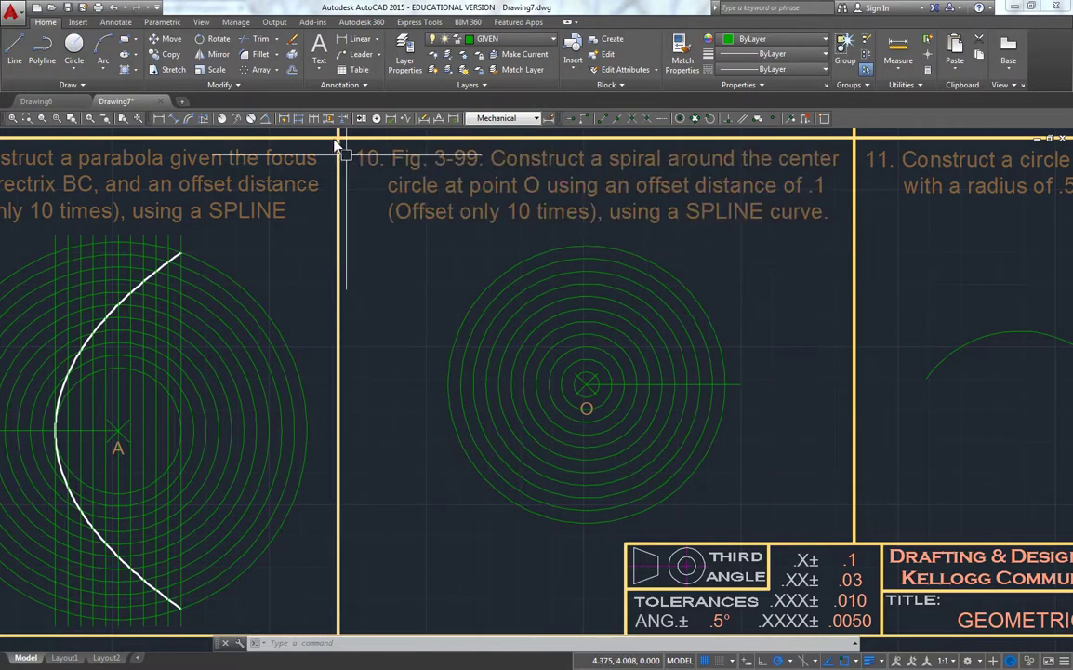
Step: Polar-array the radial line about centre O into 12 items spaced 30° apart
left_click(275, 70)
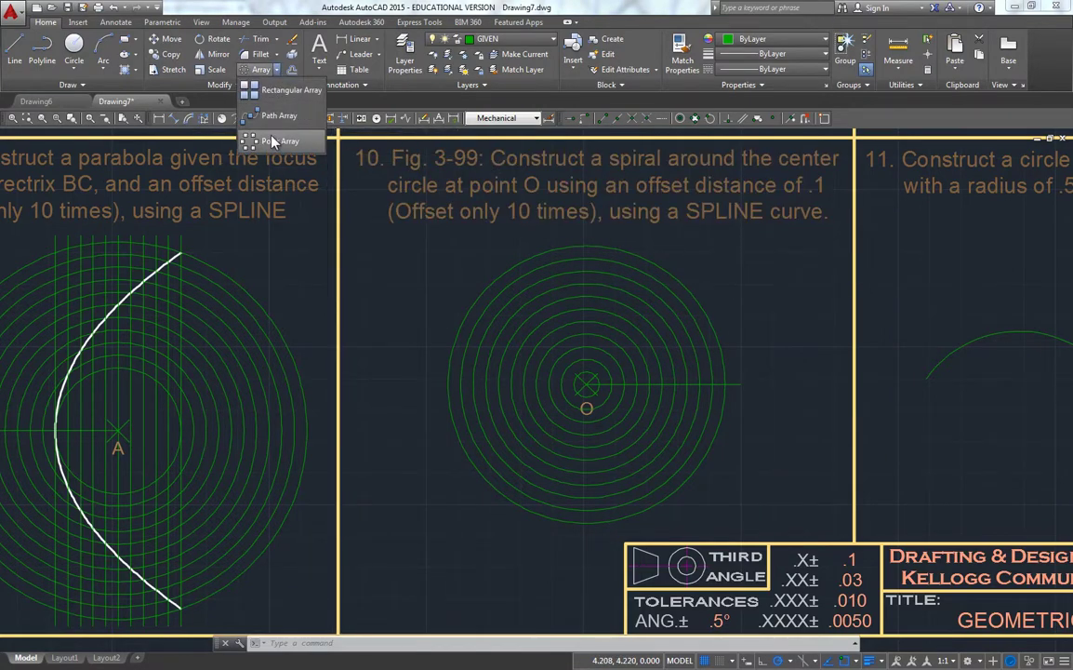
left_click(270, 141)
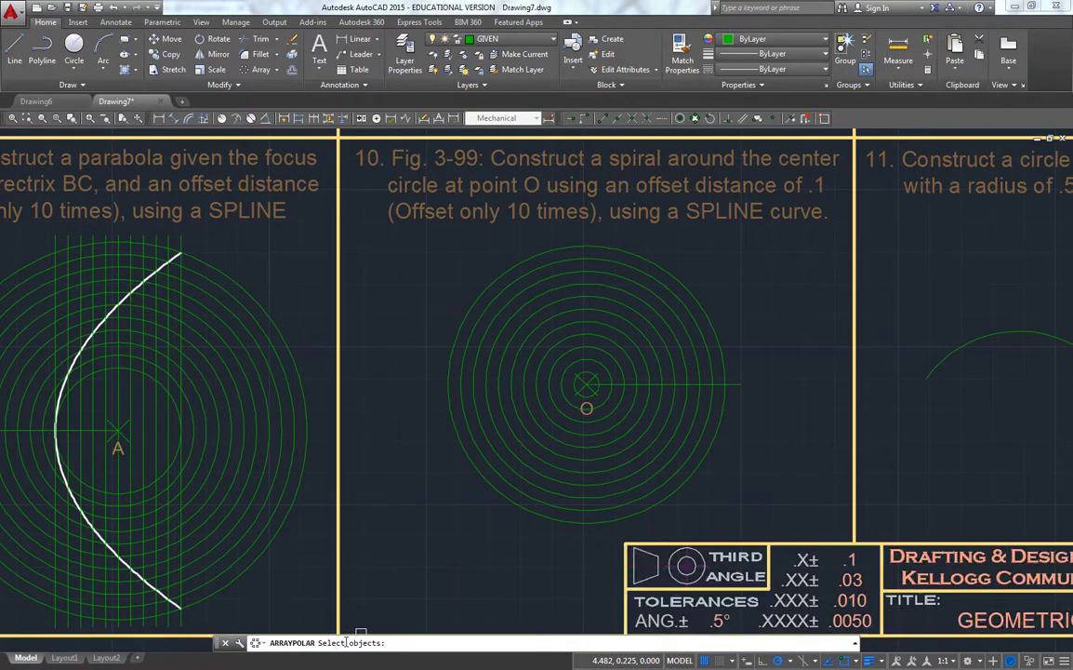
left_click(741, 383)
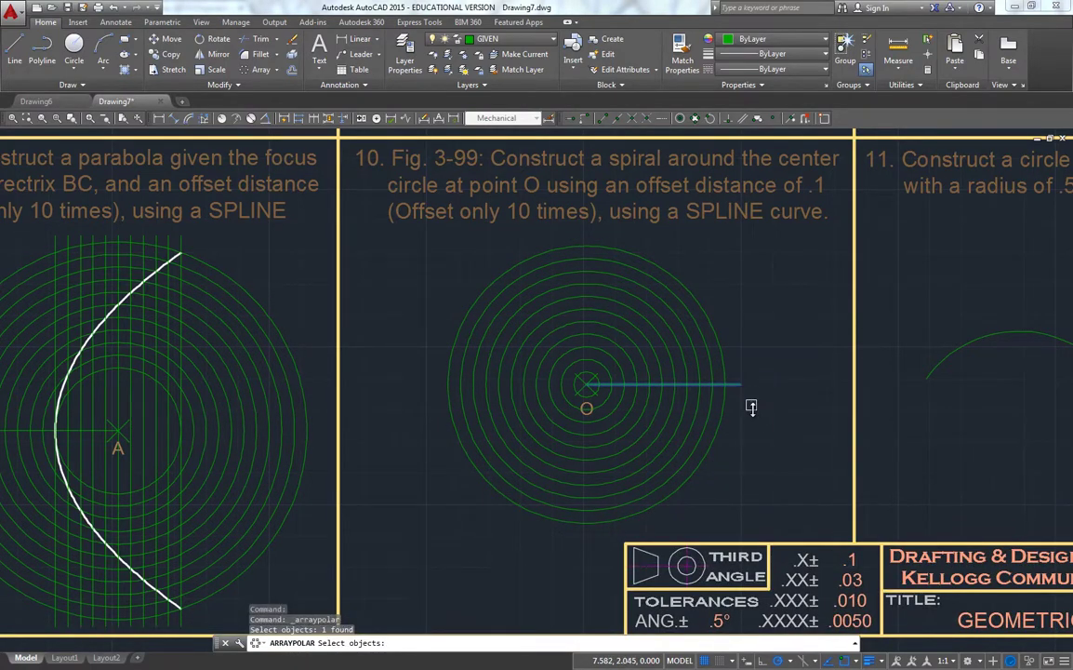
key("Return")
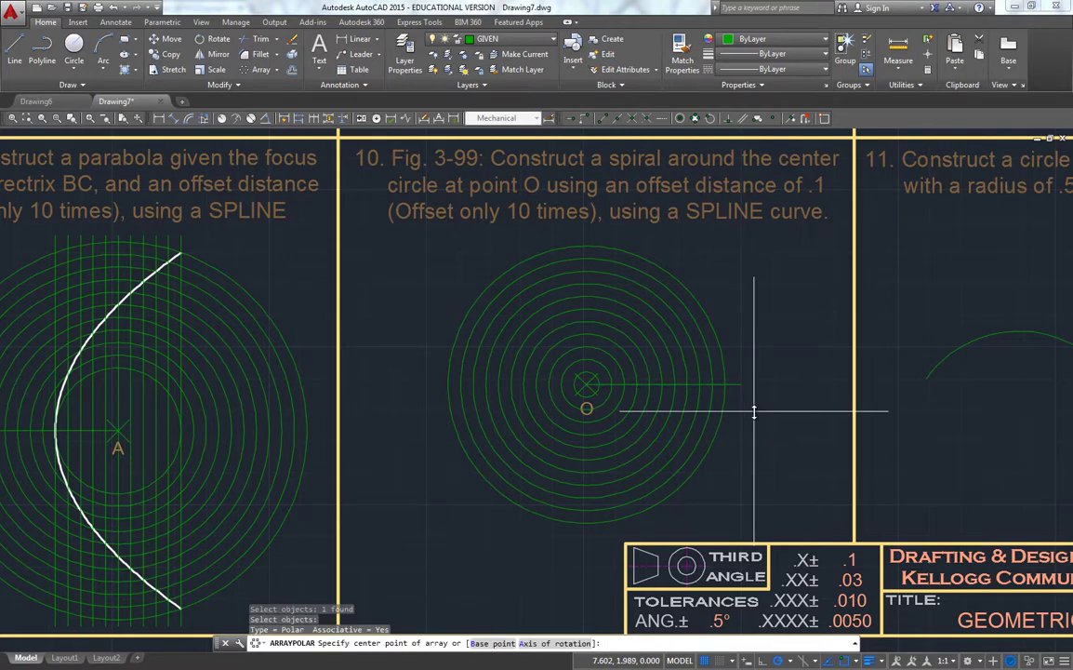
left_click(586, 384)
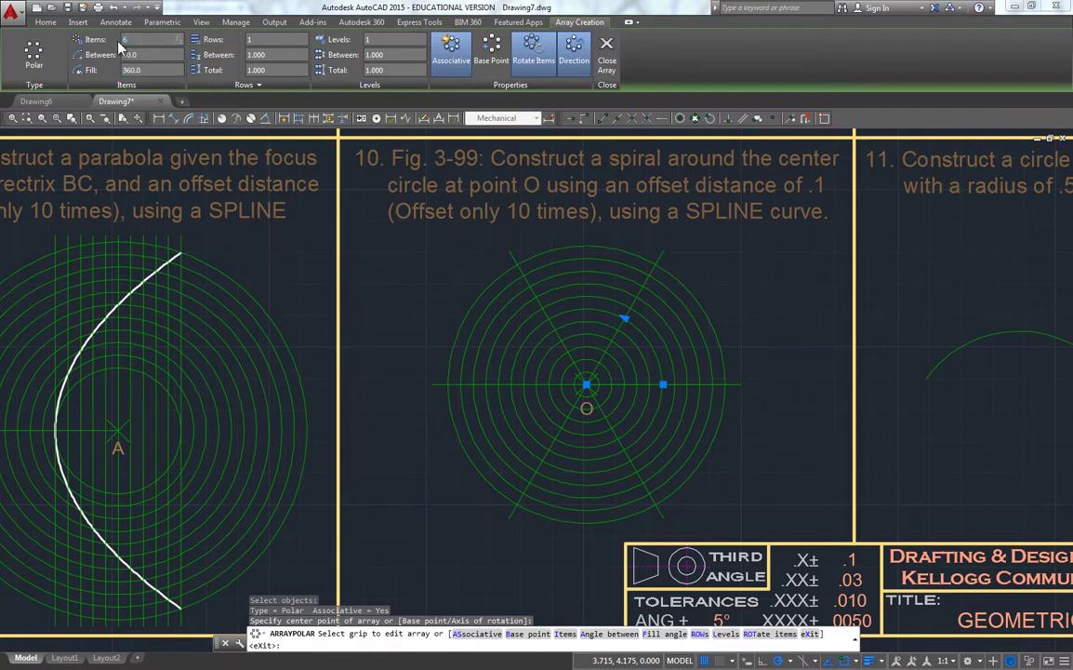
type("12")
key("Return")
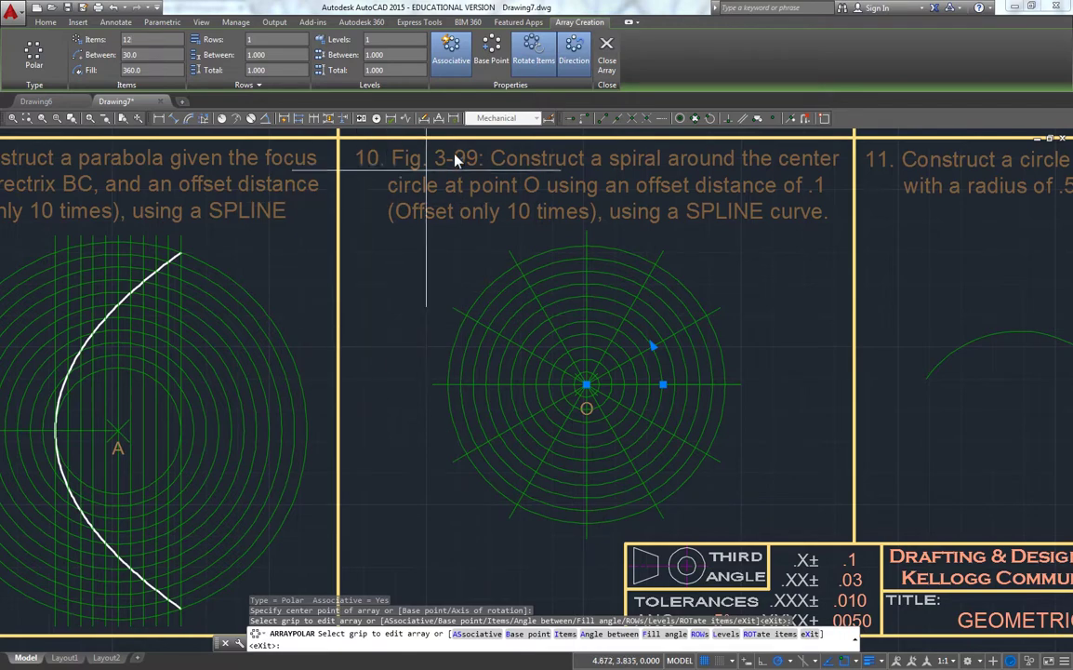
left_click(607, 48)
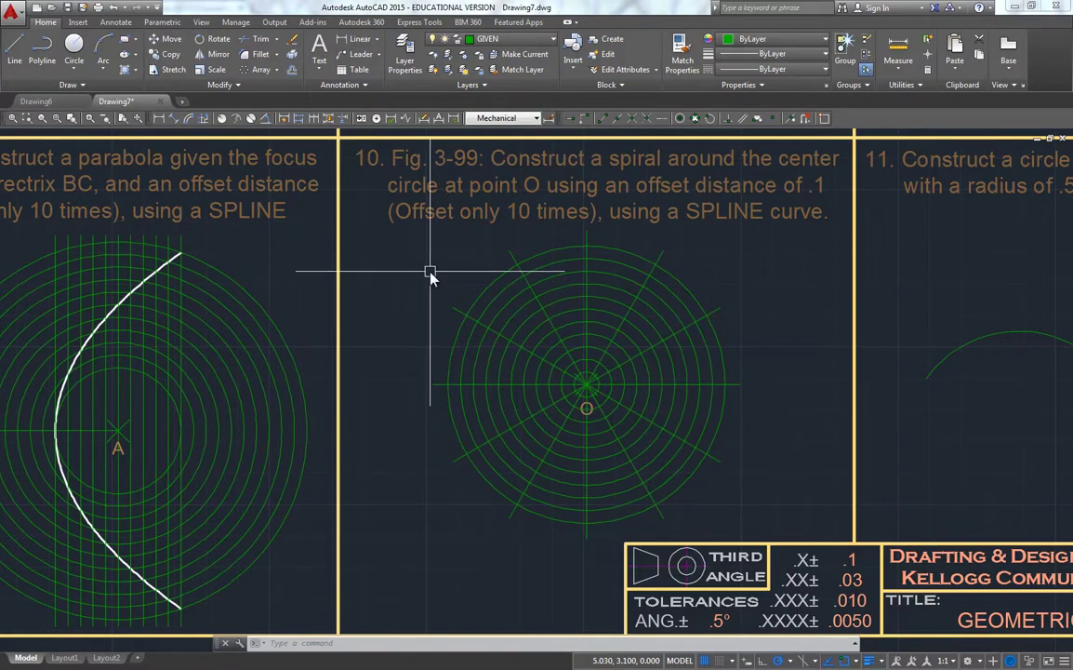
Step: Zoom in on the twelve radial lines and concentric circles around point O
scroll(603, 394, "down", 2)
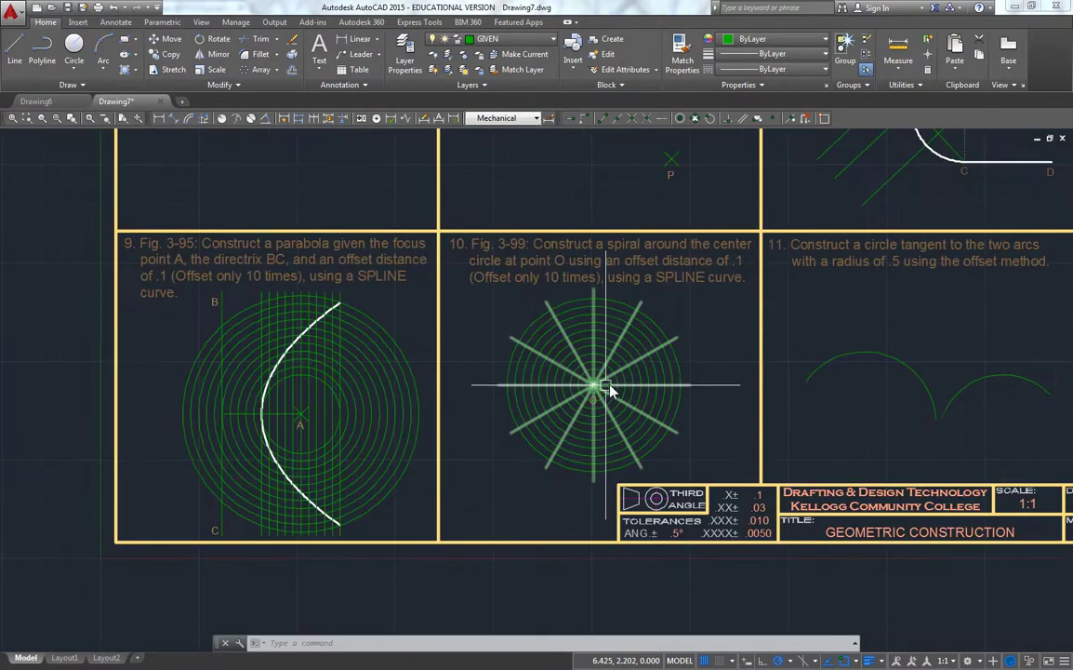
scroll(610, 389, "up", 4)
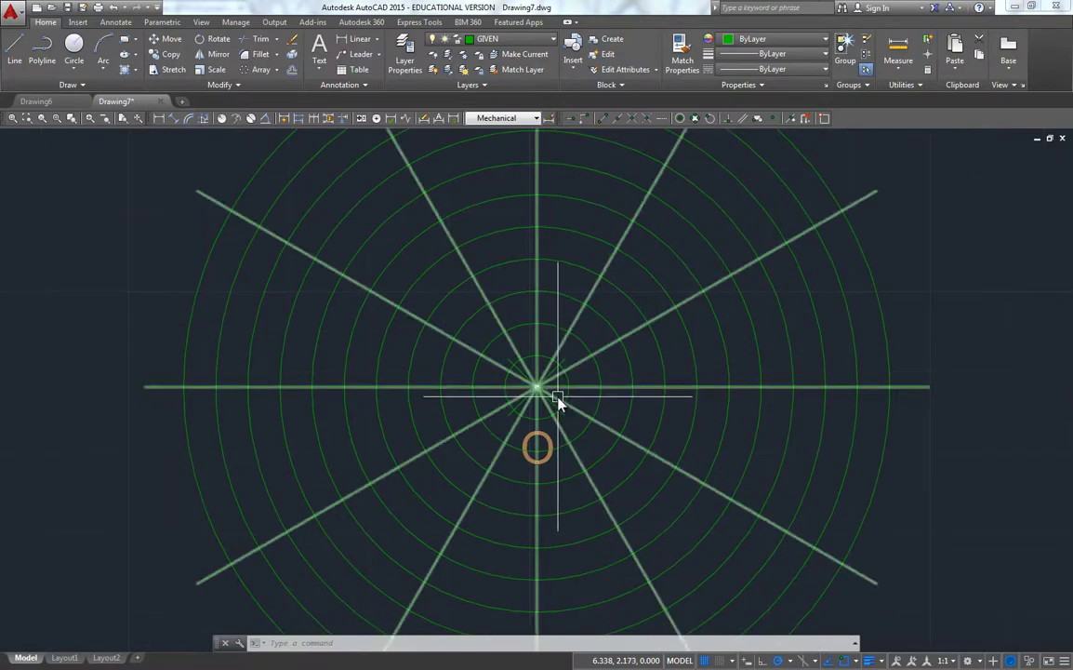
scroll(557, 399, "up", 2)
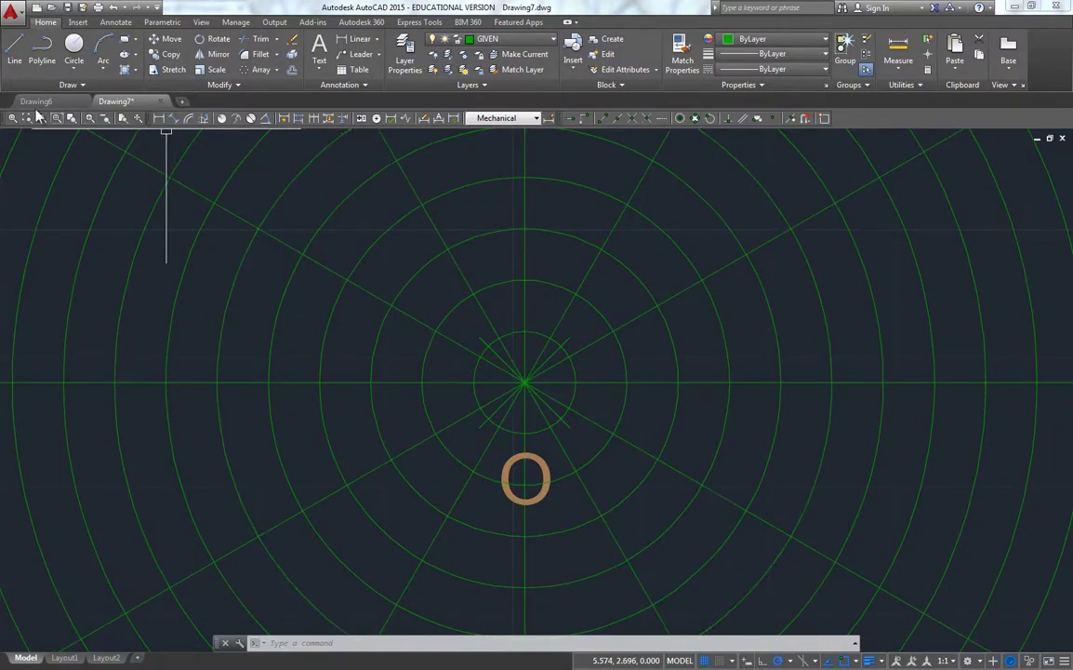
Step: Start a fit-point spline at O and pass it through the first four circle/radial intersections
left_click(75, 86)
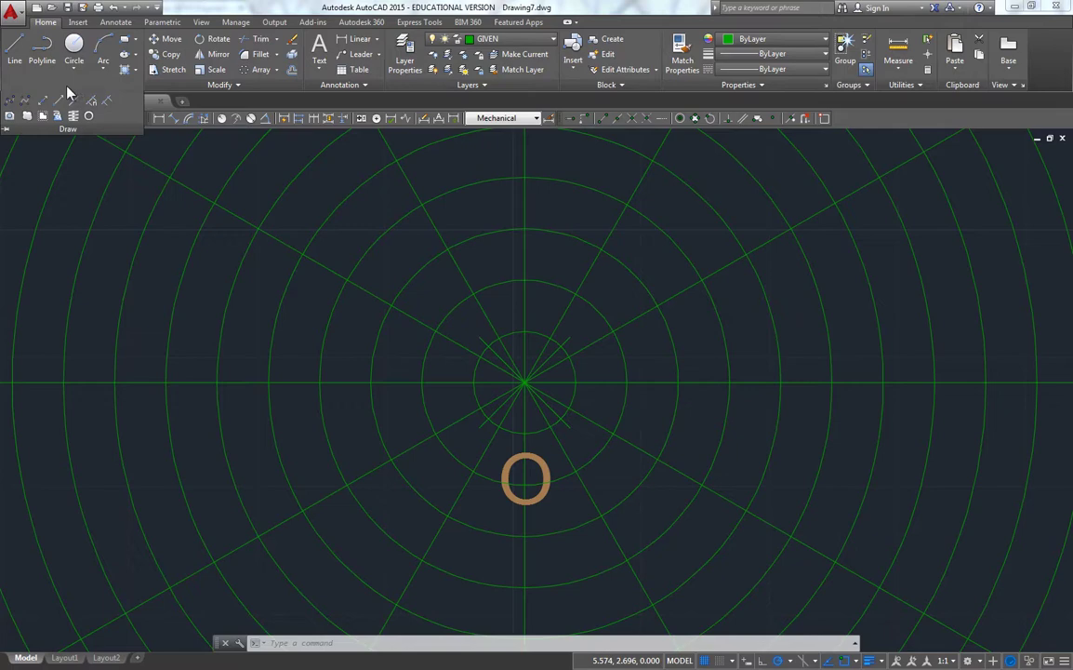
left_click(10, 100)
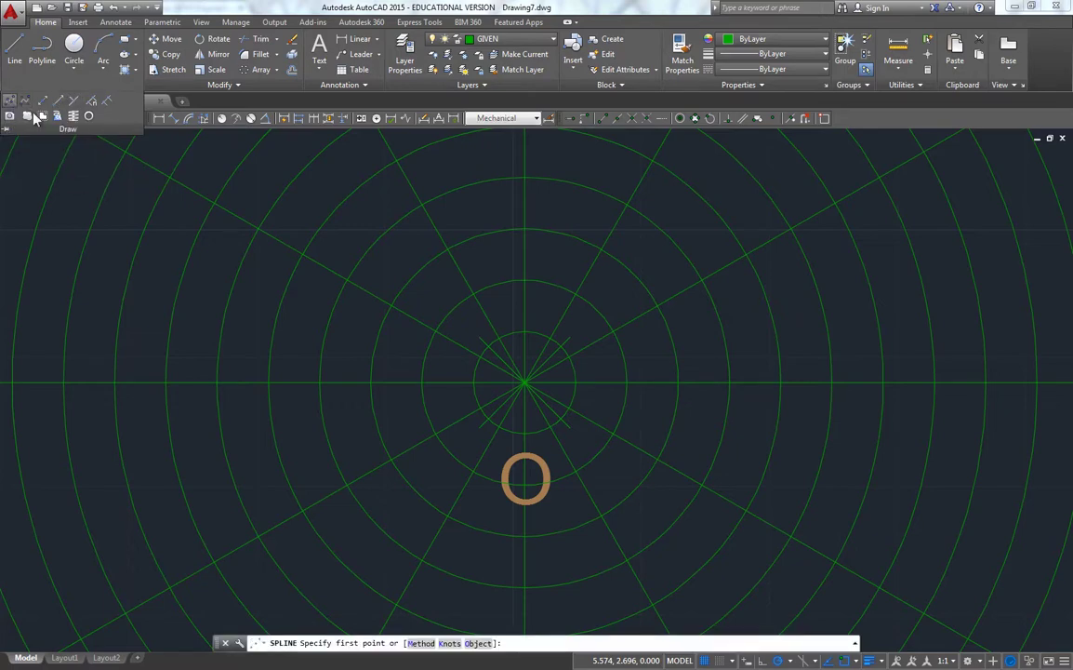
left_click(526, 382)
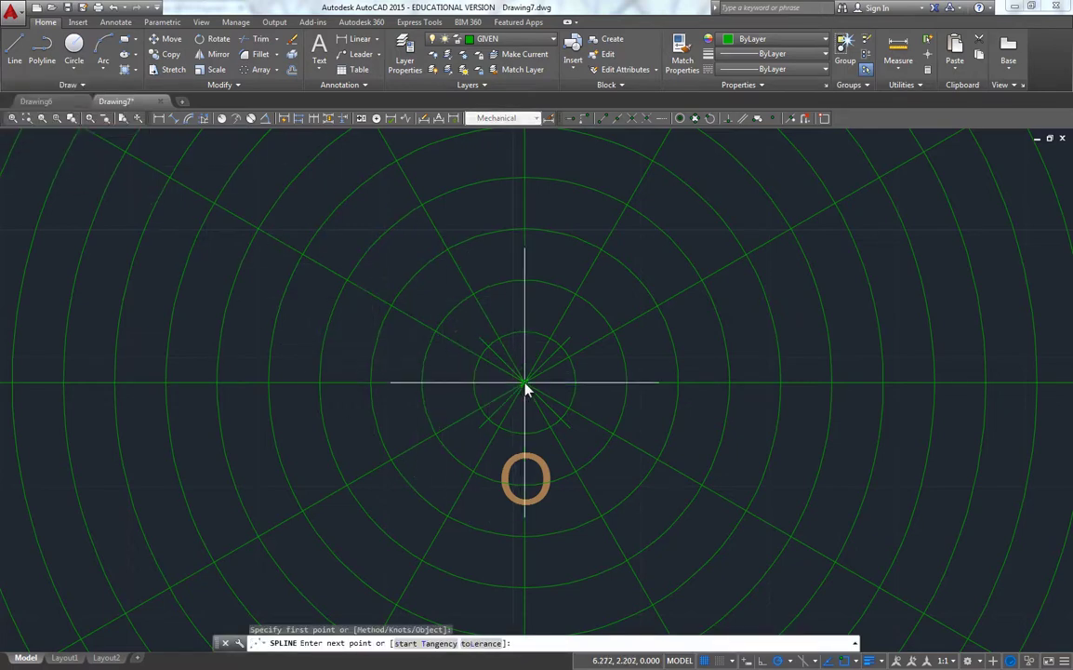
left_click(568, 357)
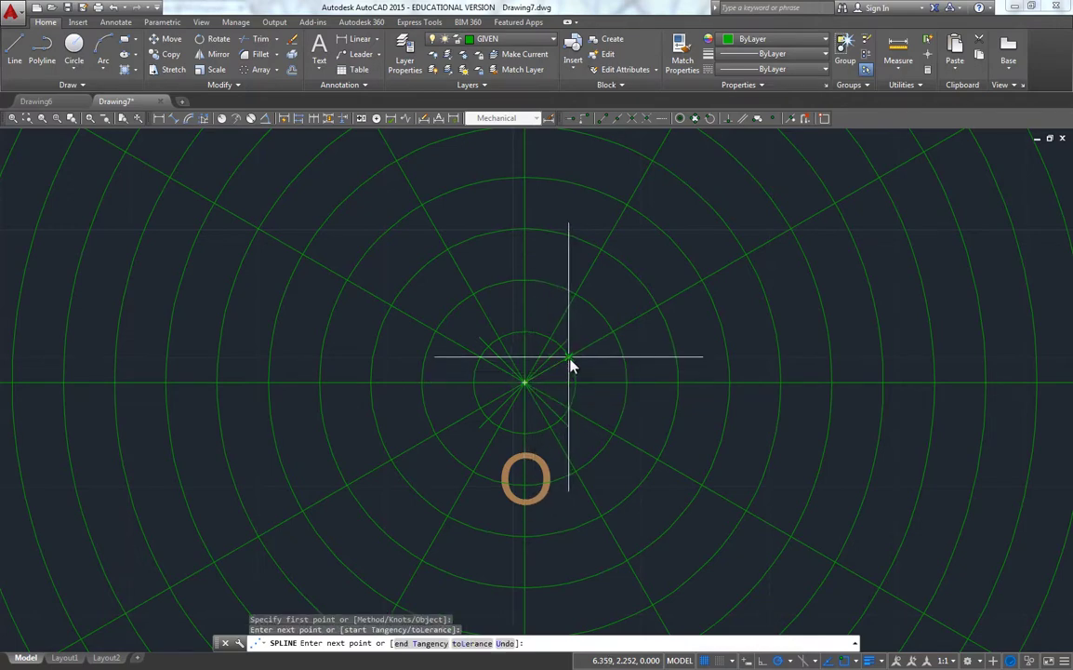
left_click(576, 295)
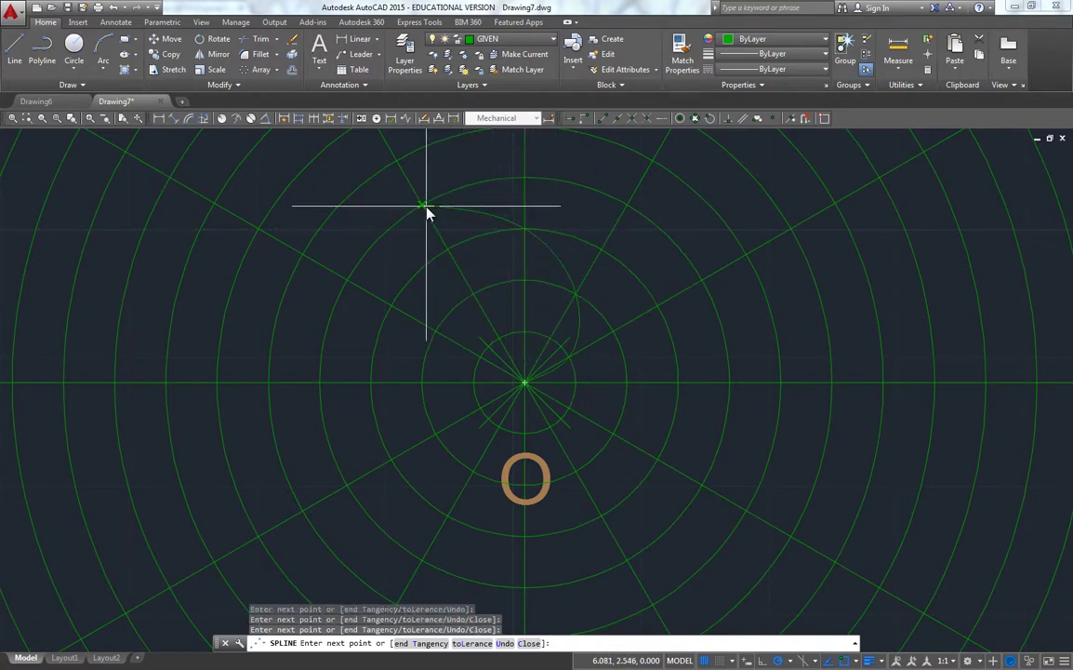
left_click(303, 254)
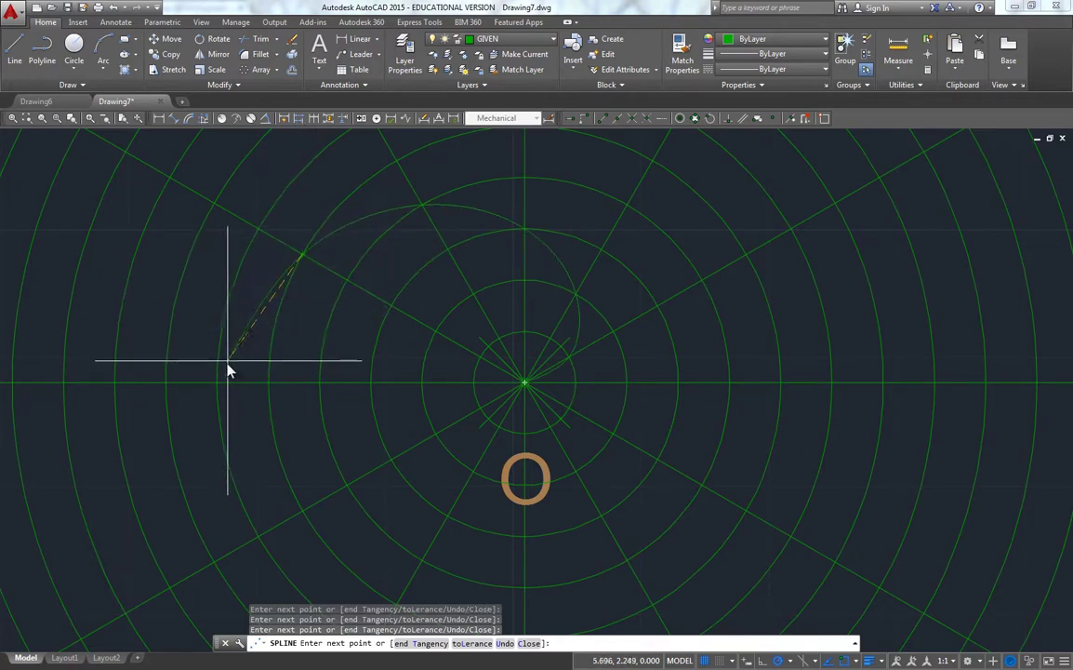
left_click(217, 386)
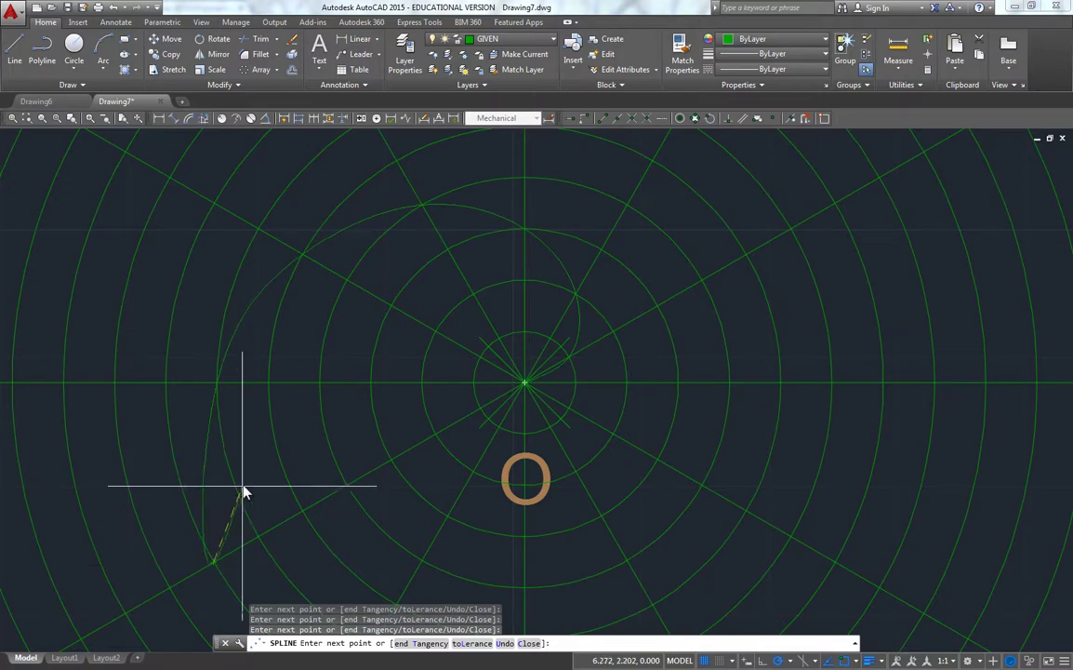
Step: Continue the spiral through the lower and right intersections, ending on the outer circle
middle_click_drag(239, 490, 375, 135)
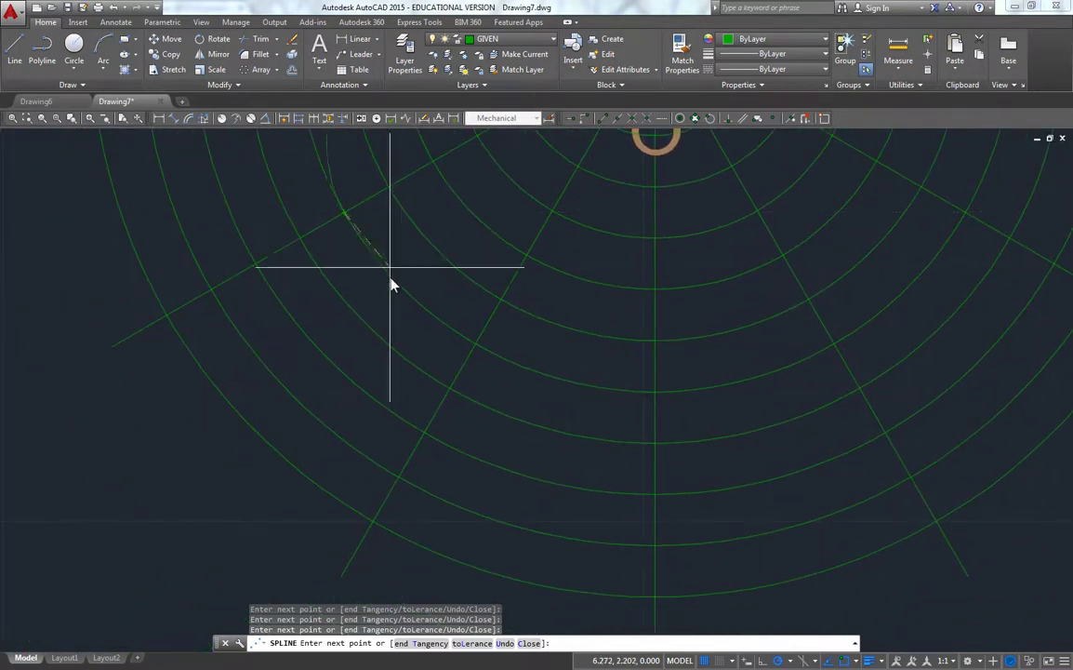
left_click(449, 389)
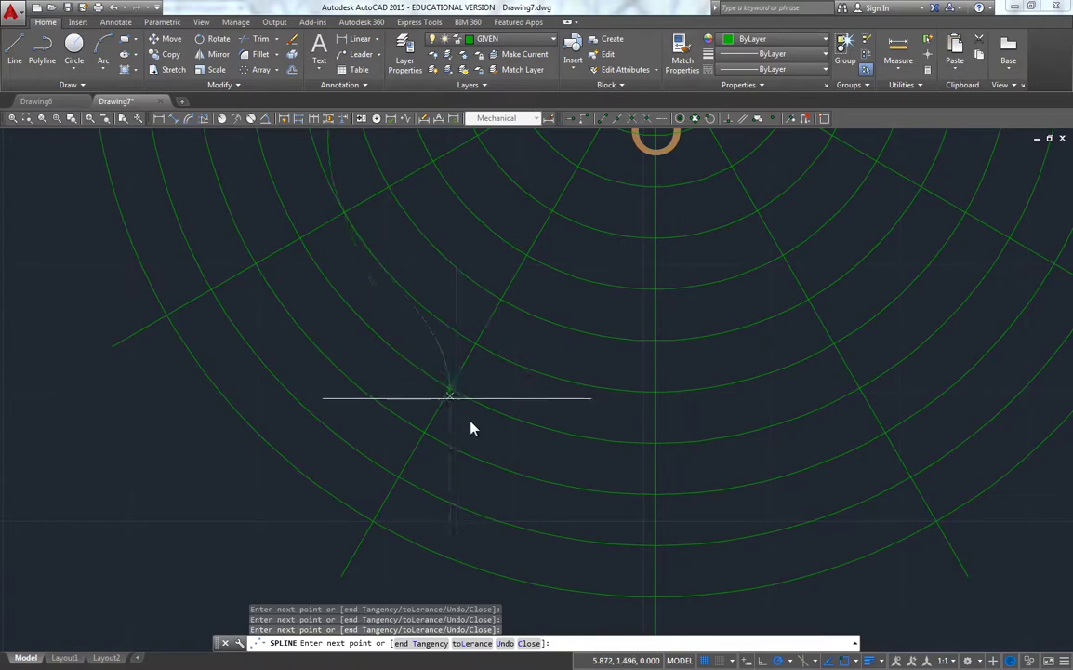
left_click(656, 493)
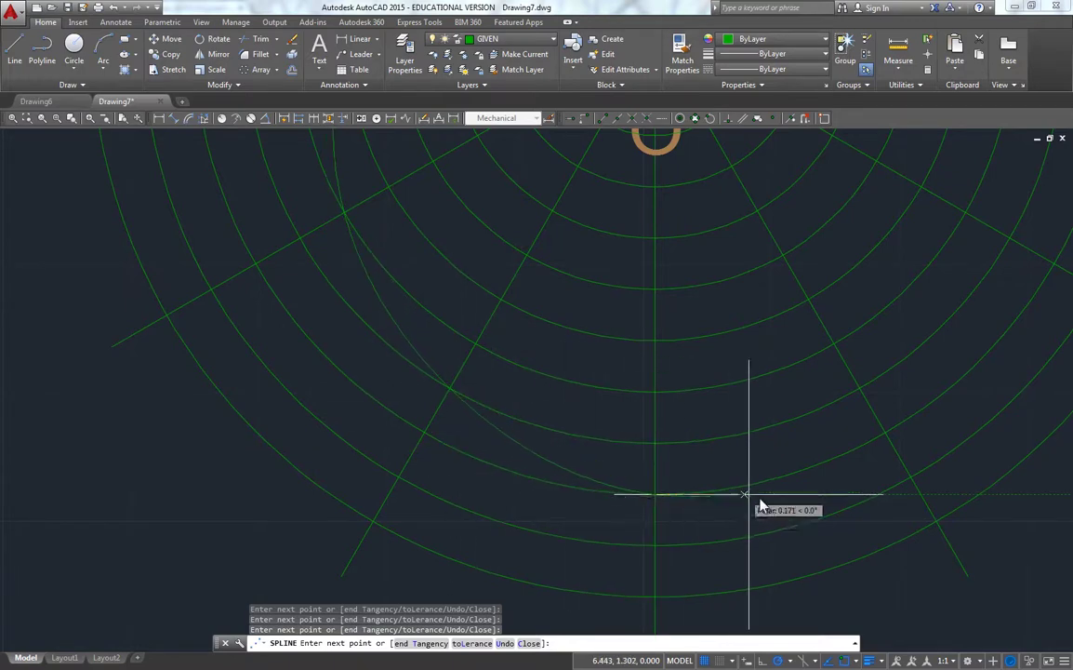
left_click(910, 478)
middle_click_drag(1015, 443, 817, 476)
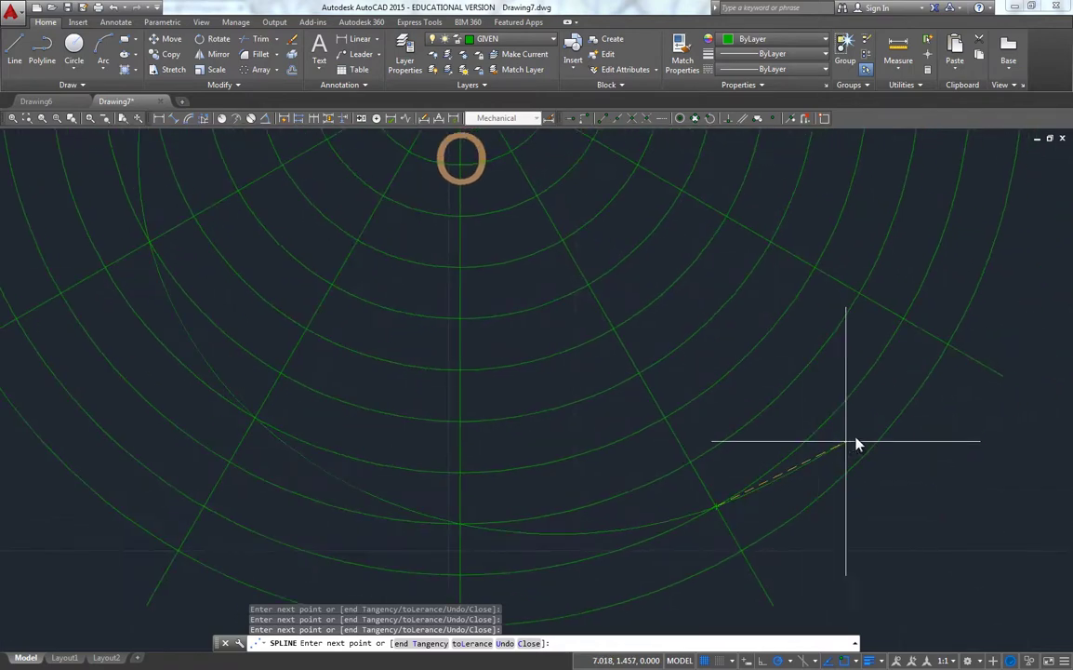
left_click(949, 347)
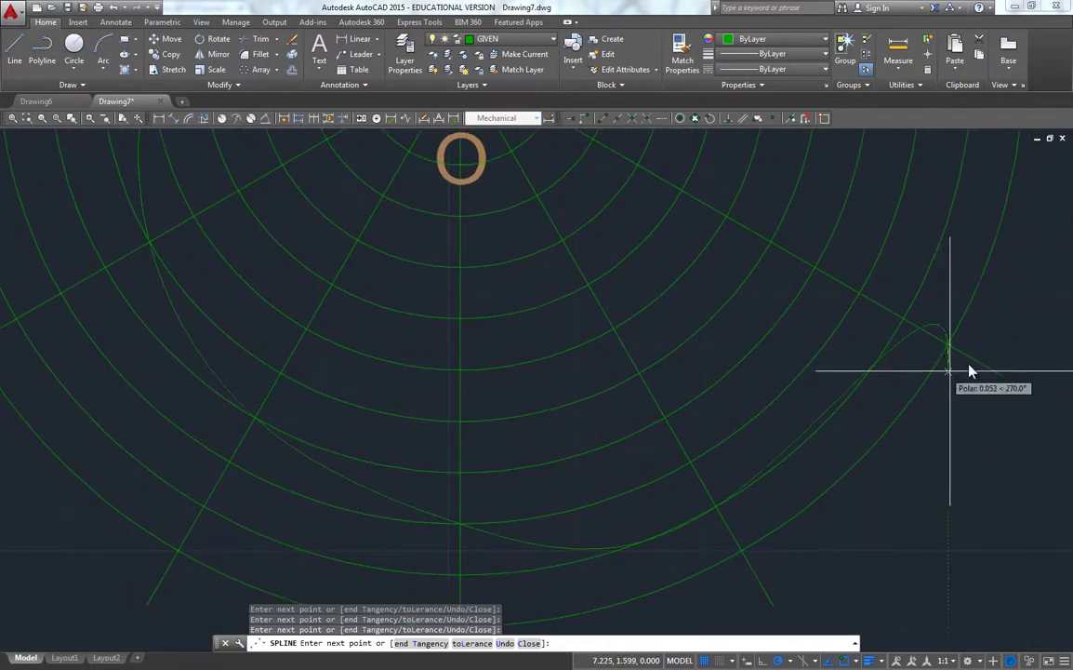
key("Return")
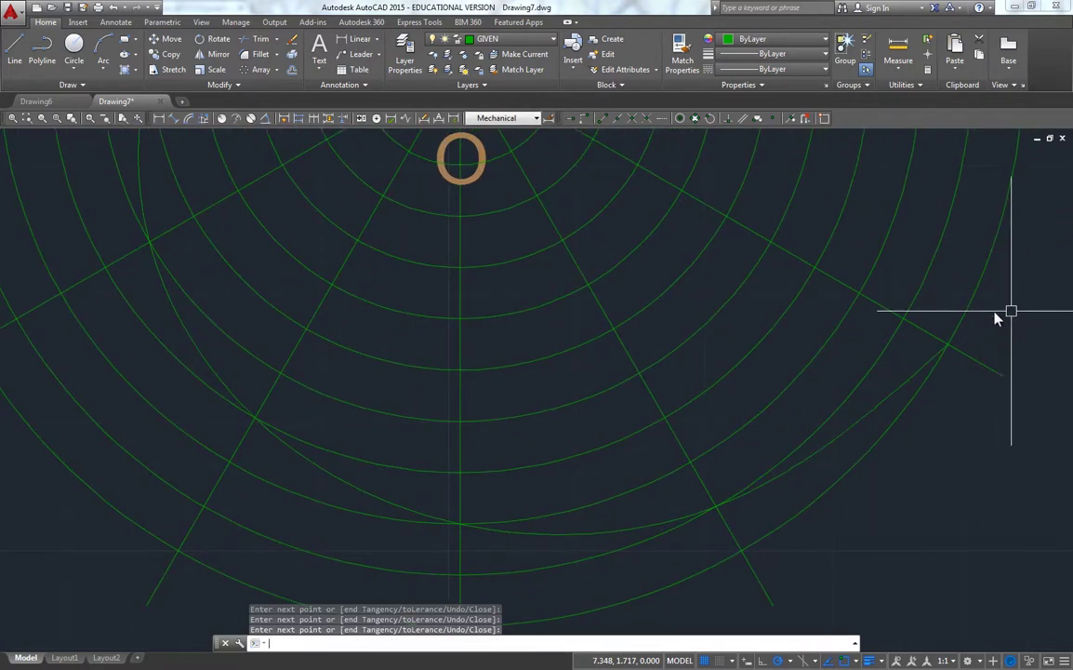
Step: Move the spiral spline onto the OBJECT layer so it displays white
scroll(971, 316, "down", 2)
scroll(970, 316, "down", 4)
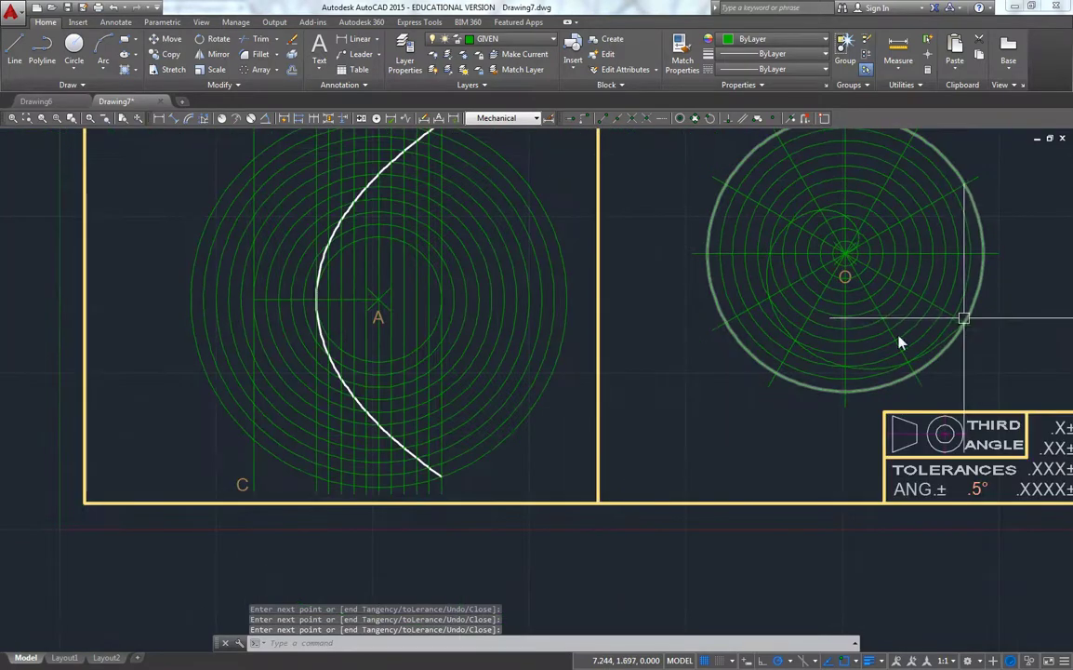
middle_click_drag(663, 411, 539, 445)
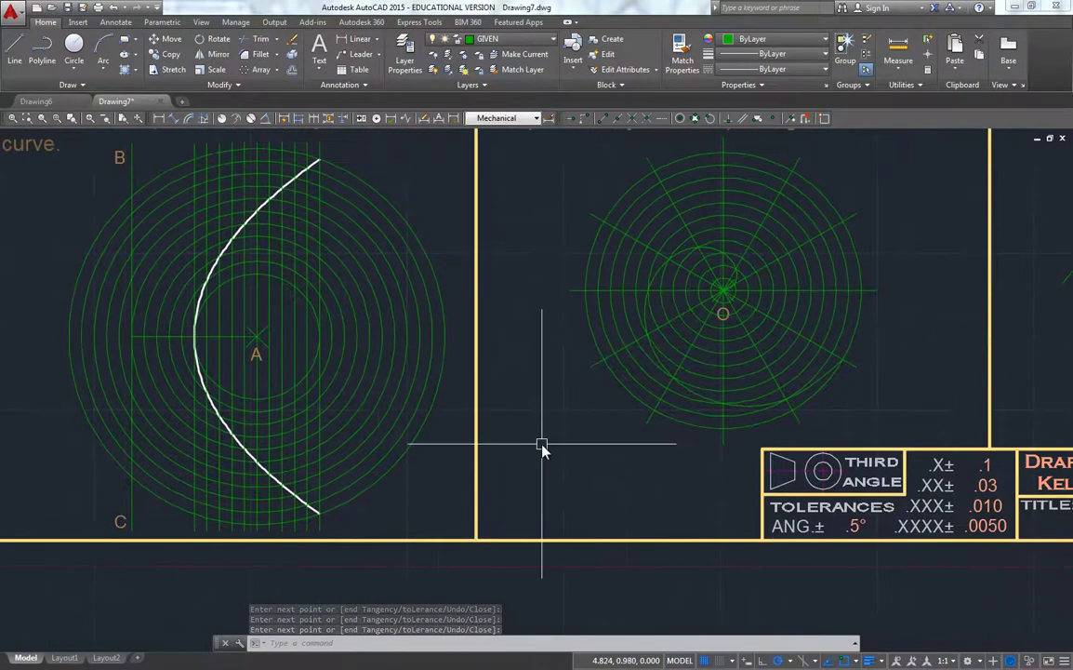
left_click(825, 390)
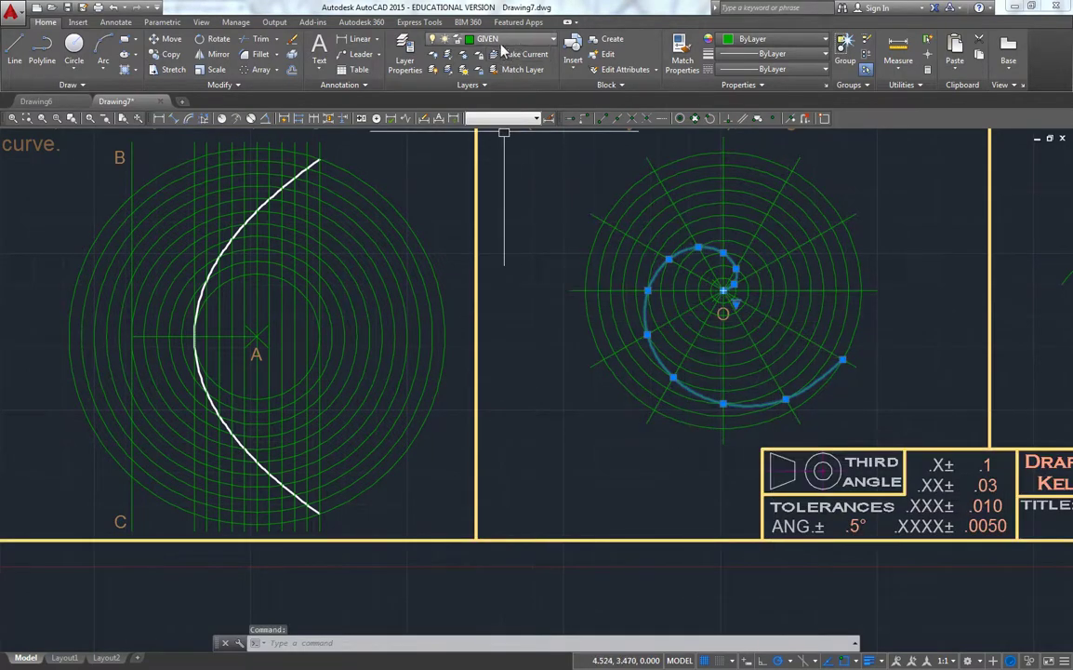
left_click(455, 39)
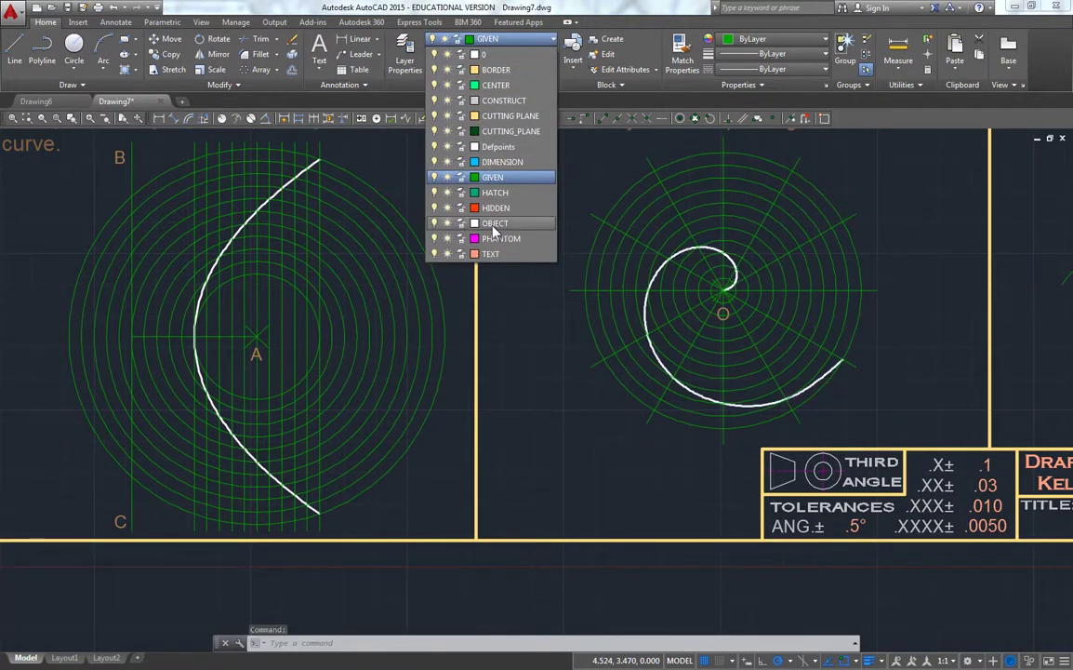
left_click(451, 223)
key("Escape")
key("Escape")
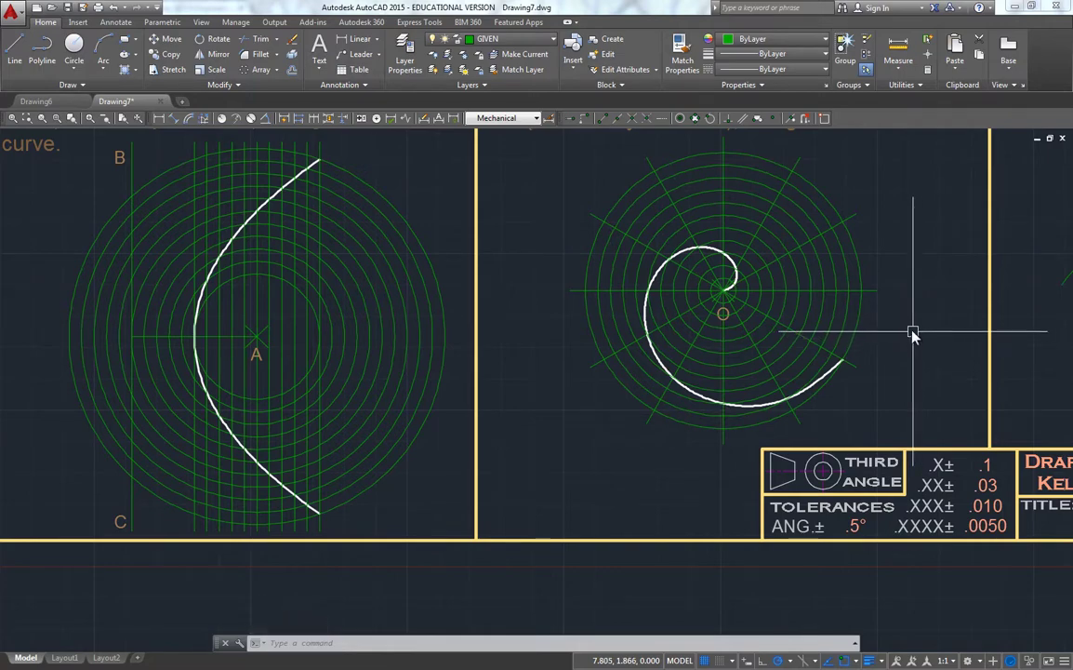
mouse_move(912, 327)
middle_mouse_down()
mouse_move(668, 390)
mouse_move(450, 412)
mouse_move(3, 429)
middle_mouse_up()
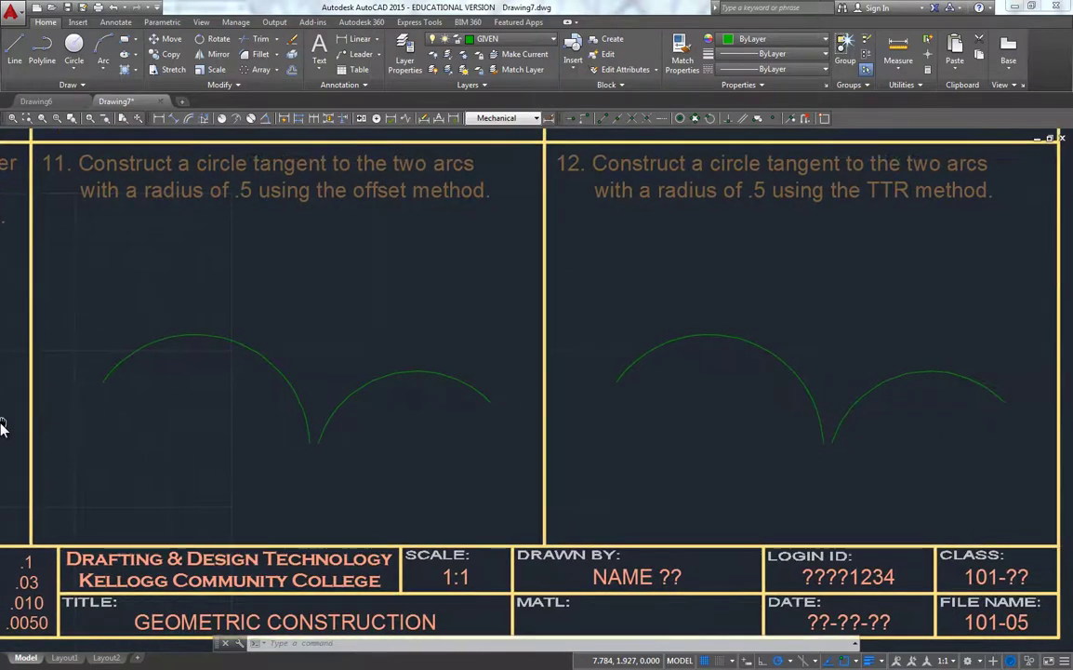
middle_click_drag(249, 350, 809, 349)
mouse_move(551, 359)
middle_mouse_down()
mouse_move(963, 359)
mouse_move(1053, 348)
mouse_move(1072, 329)
middle_mouse_up()
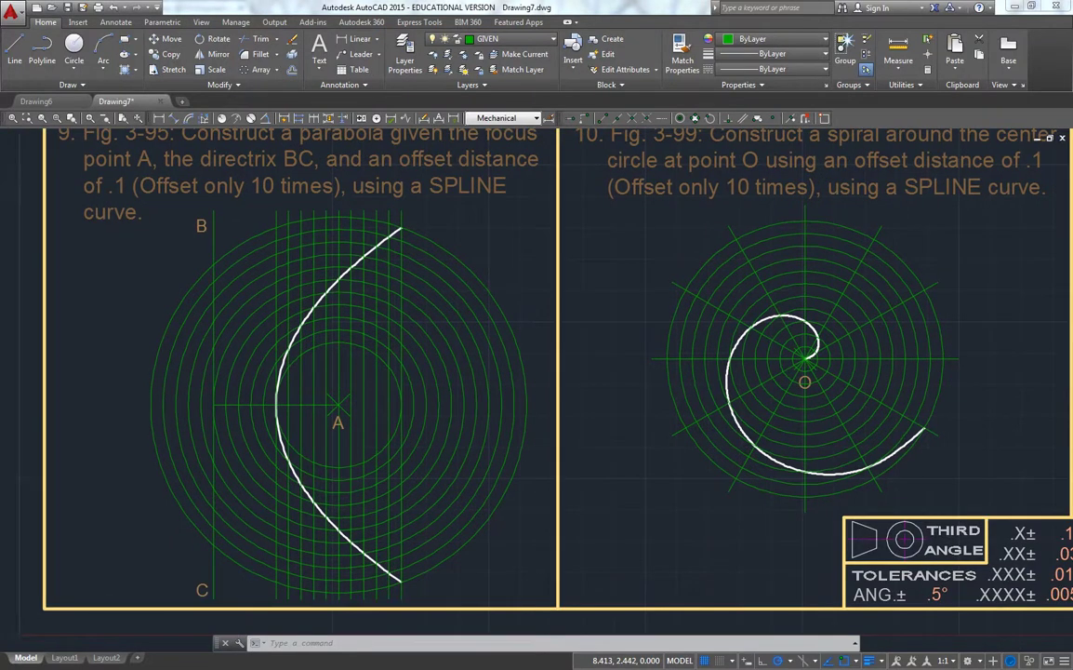